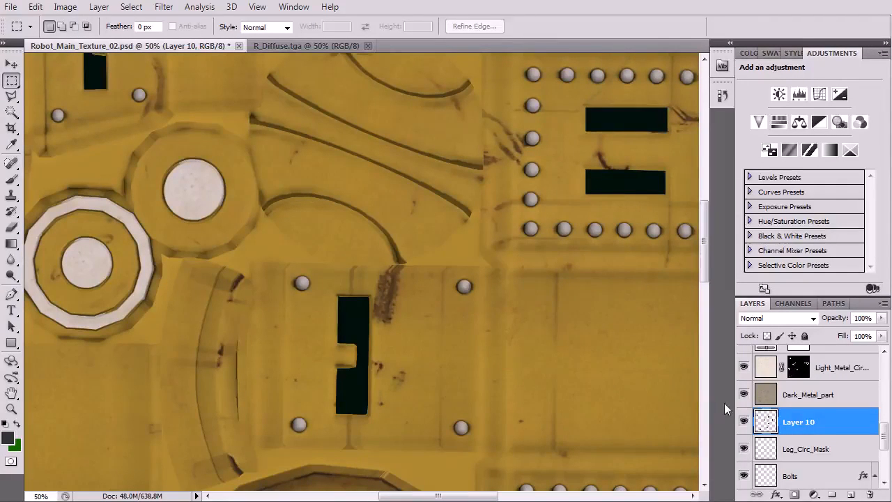
# Step: Move Layer 10 up the layer stack to sit directly above the Hue/Saturation 1 adjustment layer
pyautogui.scroll(3, 808, 416)
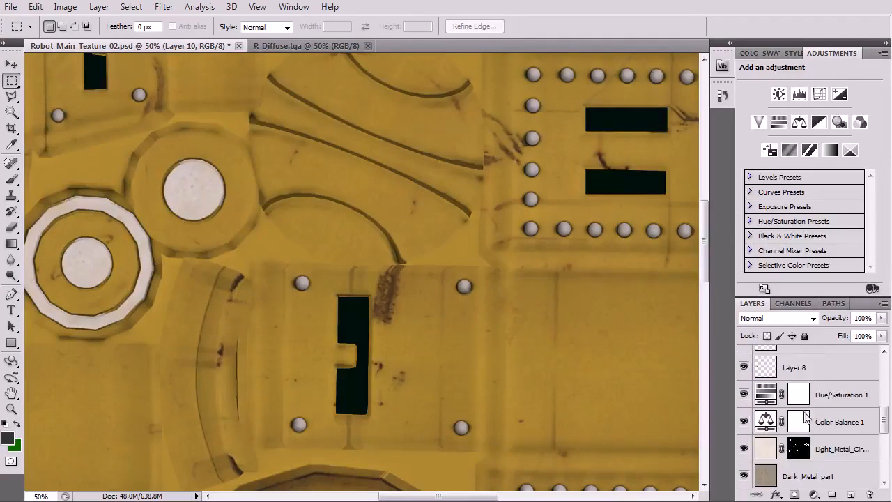
pyautogui.scroll(-1, 793, 454)
pyautogui.moveTo(774, 481); pyautogui.dragTo(775, 355)
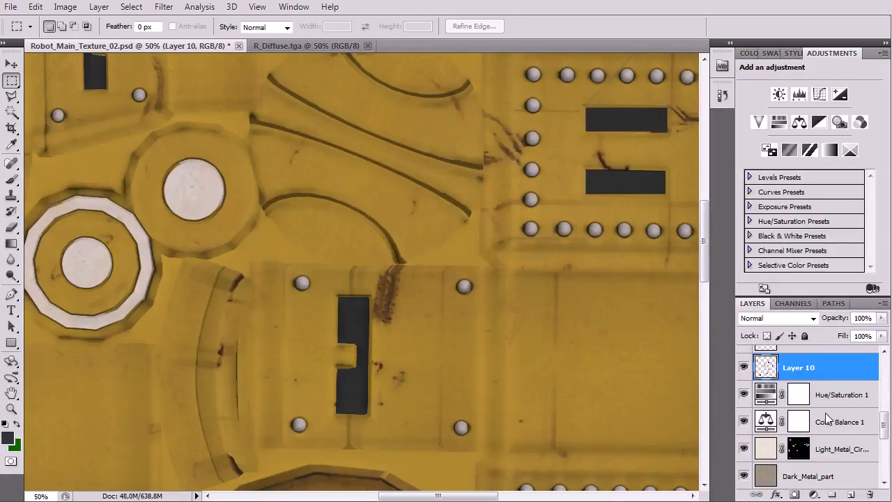
pyautogui.hscroll(2, 388, 337)
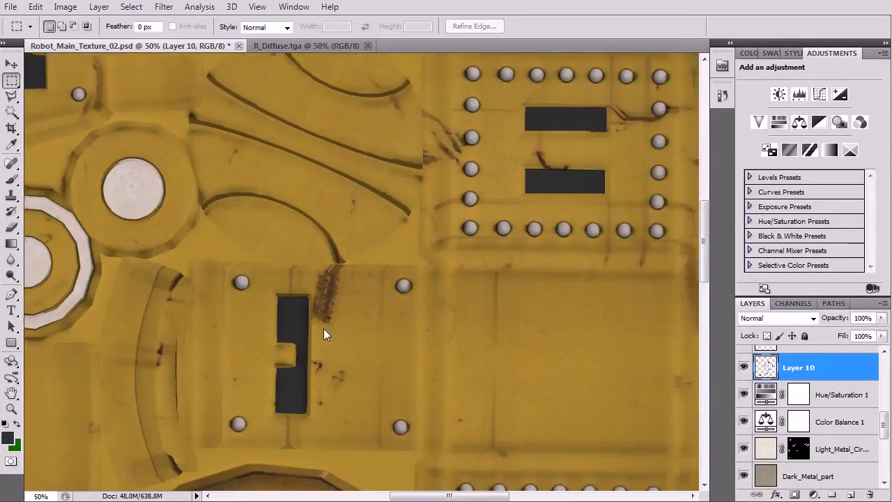
# Step: Try several blending modes on Layer 10, including Darken, Lighten and Hard Light
pyautogui.click(781, 320)
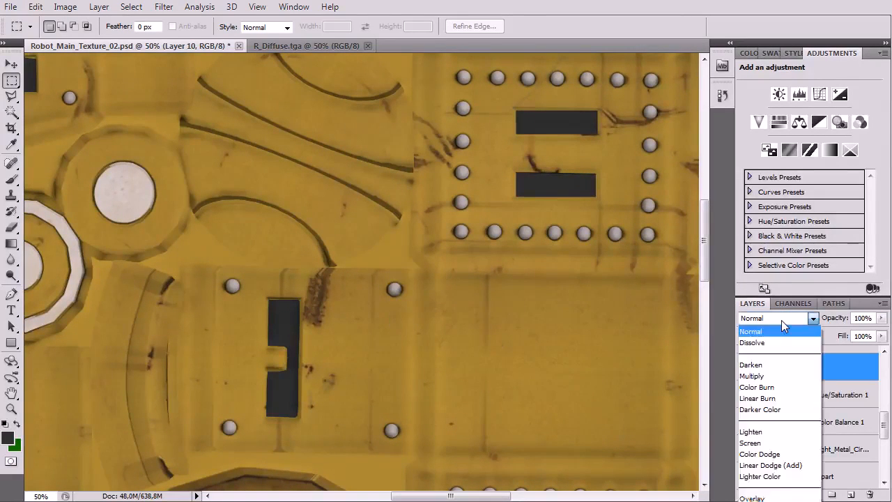
pyautogui.click(775, 387)
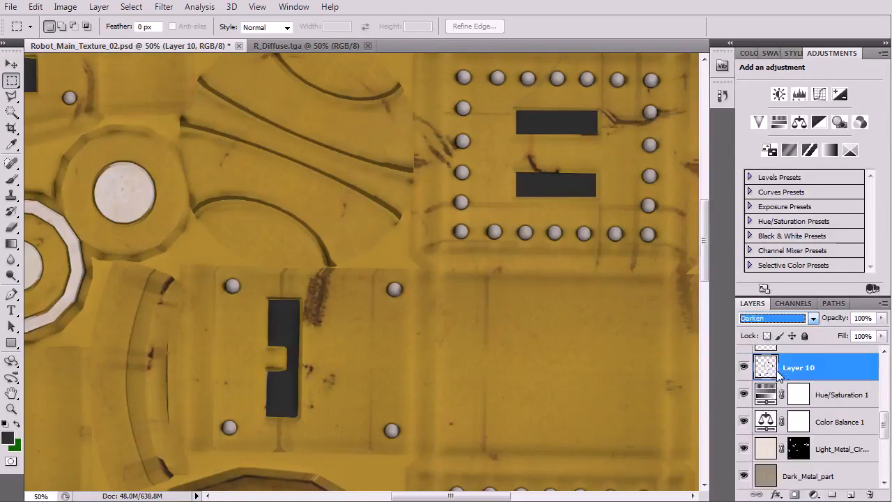
pyautogui.press('Down')
pyautogui.press('Down')
pyautogui.press('Down')
pyautogui.press('Down')
pyautogui.press('Down')
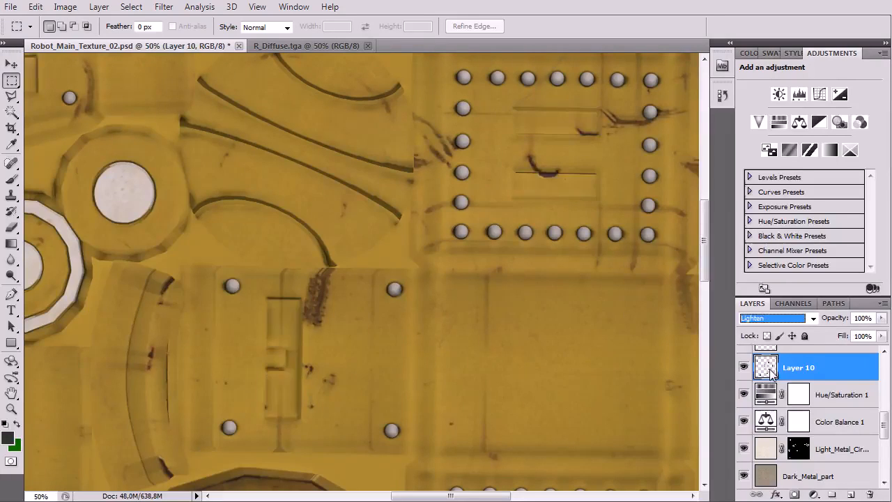
pyautogui.press('Down')
pyautogui.press('Down')
pyautogui.press('Down')
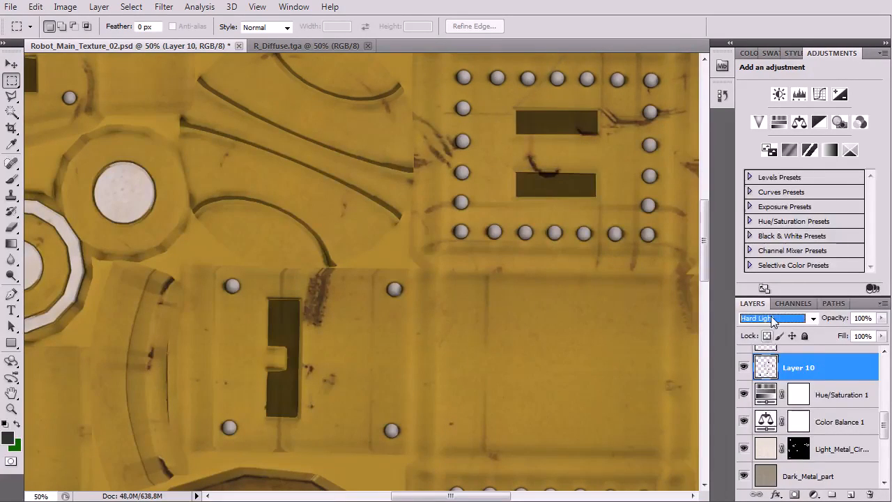
# Step: Set Layer 10's blending mode to Color and check the slots across the whole texture
pyautogui.click(773, 318)
pyautogui.click(774, 501)
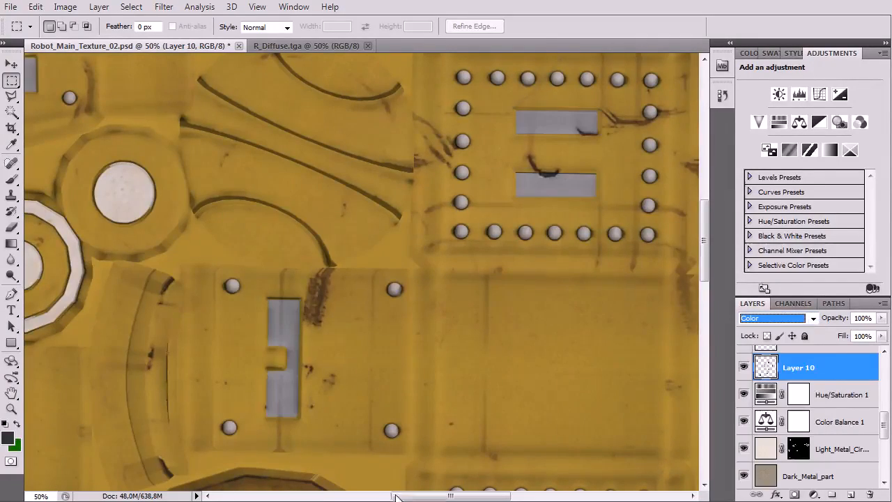
pyautogui.moveTo(172, 255); pyautogui.dragTo(561, 182)
pyautogui.moveTo(369, 228); pyautogui.dragTo(263, 123)
pyautogui.hotkey('ctrl', '-')
pyautogui.hotkey('ctrl', '-')
pyautogui.hotkey('ctrl', '-')
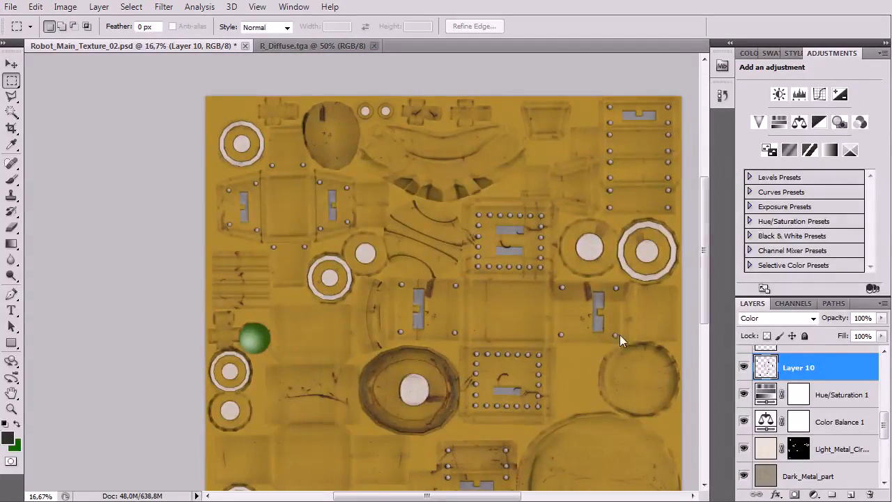
# Step: Duplicate Layer 10 and set the copy to Multiply blending at 67% opacity
pyautogui.rightClick(828, 372)
pyautogui.click(838, 96)
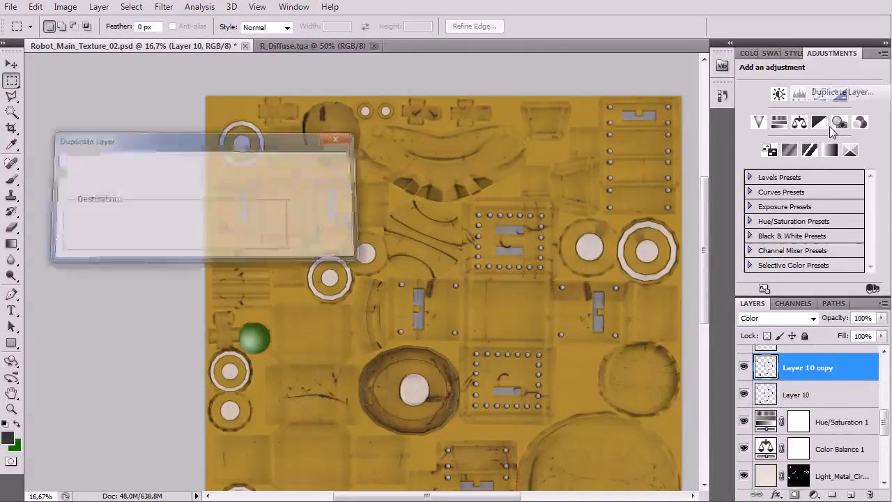
pyautogui.click(774, 318)
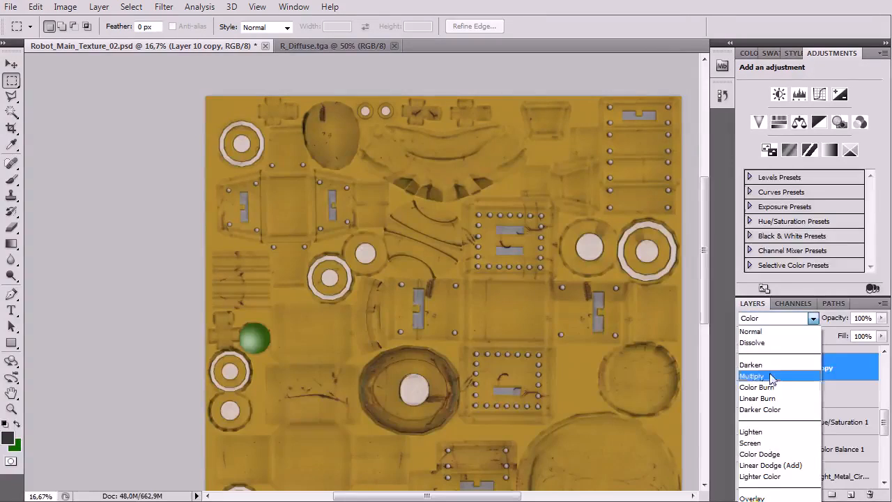
pyautogui.click(770, 377)
pyautogui.hotkey('ctrl', '+')
pyautogui.hotkey('ctrl', '+')
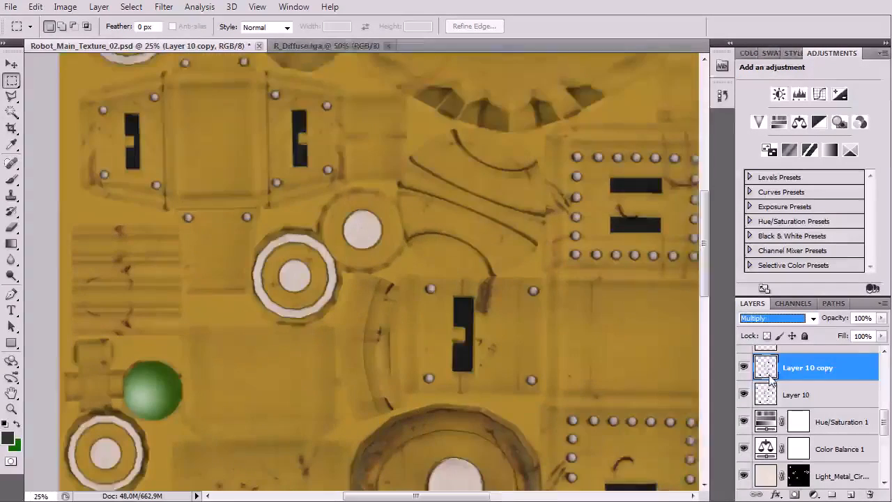
pyautogui.moveTo(881, 318); pyautogui.dragTo(868, 341)
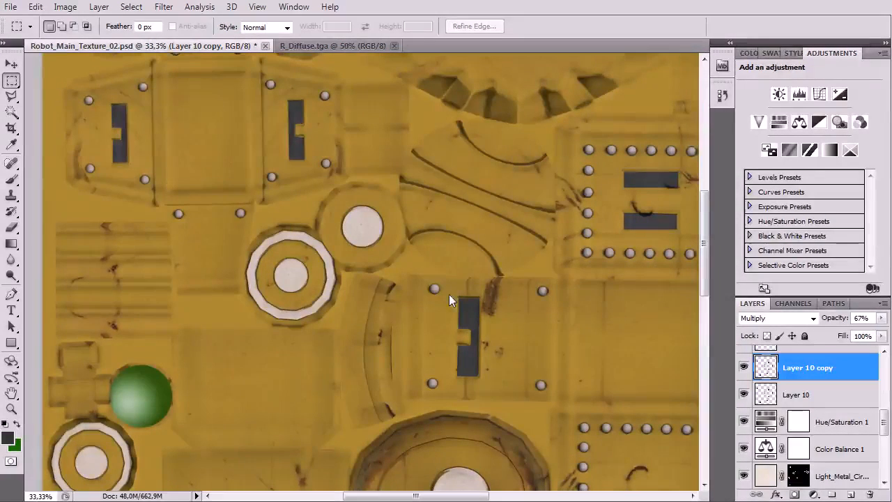
# Step: Apply a Gaussian Blur with a 1.4-pixel radius to Layer 10 copy to soften the slot edges
pyautogui.moveTo(444, 292); pyautogui.dragTo(368, 285)
pyautogui.hotkey('ctrl', '+')
pyautogui.hotkey('ctrl', '+')
pyautogui.moveTo(320, 262); pyautogui.dragTo(438, 372)
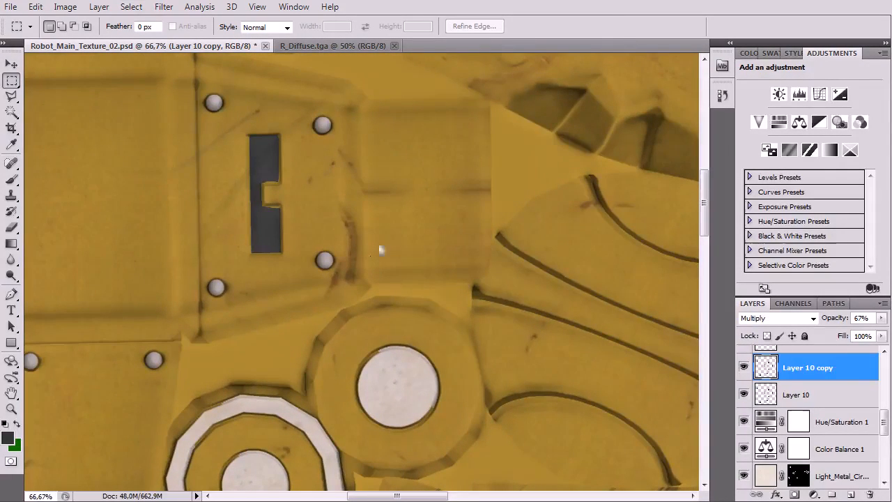
pyautogui.hotkey('ctrl', '+')
pyautogui.hotkey('ctrl', '+')
pyautogui.moveTo(257, 204); pyautogui.dragTo(383, 359)
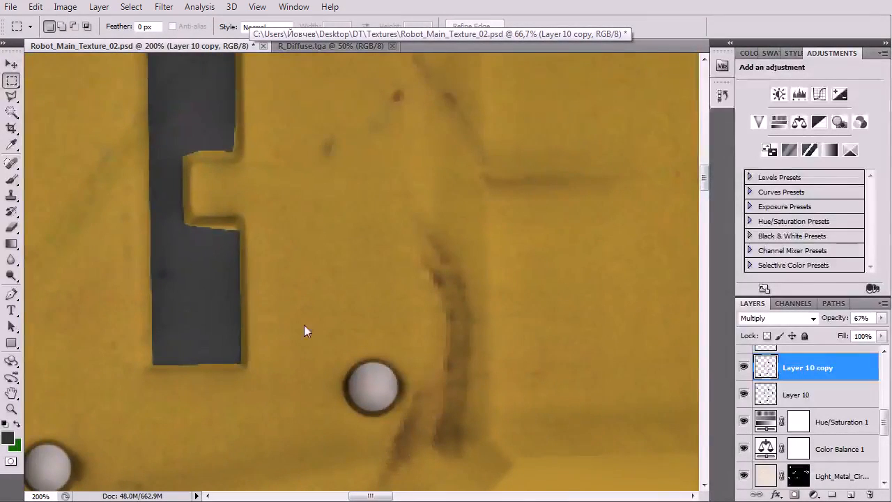
pyautogui.click(131, 7)
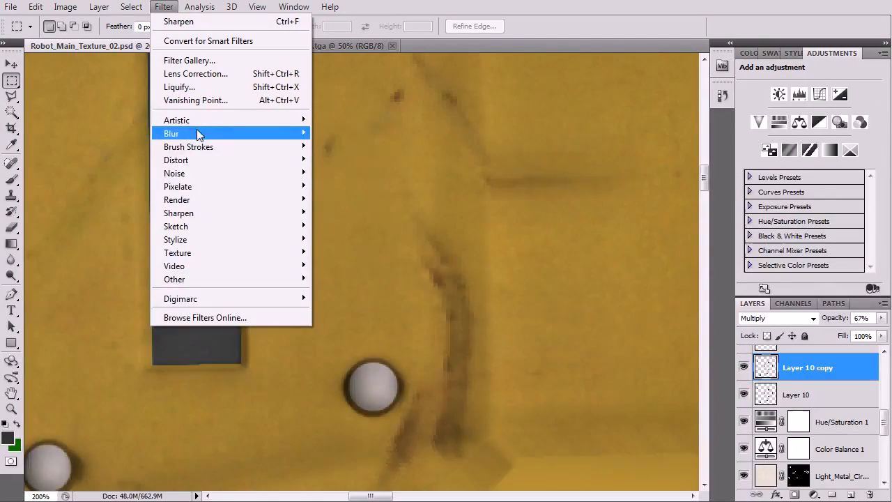
pyautogui.moveTo(197, 133)
pyautogui.click(351, 186)
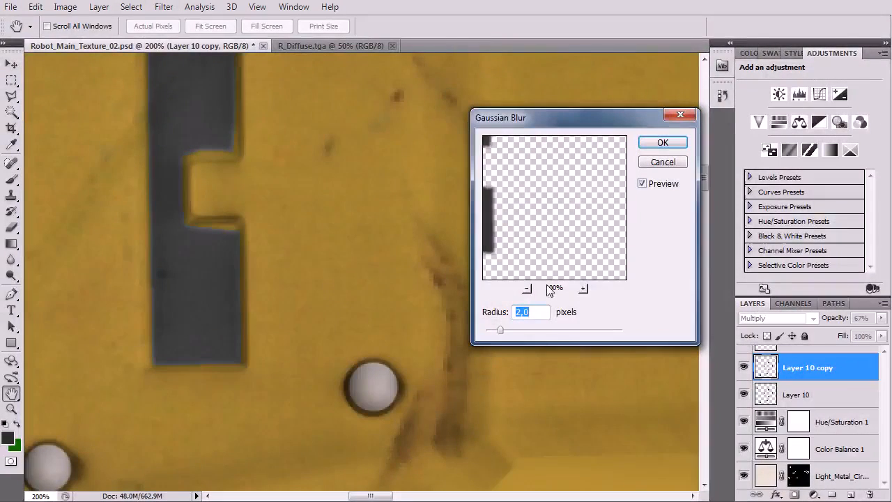
pyautogui.moveTo(500, 332); pyautogui.dragTo(496, 331)
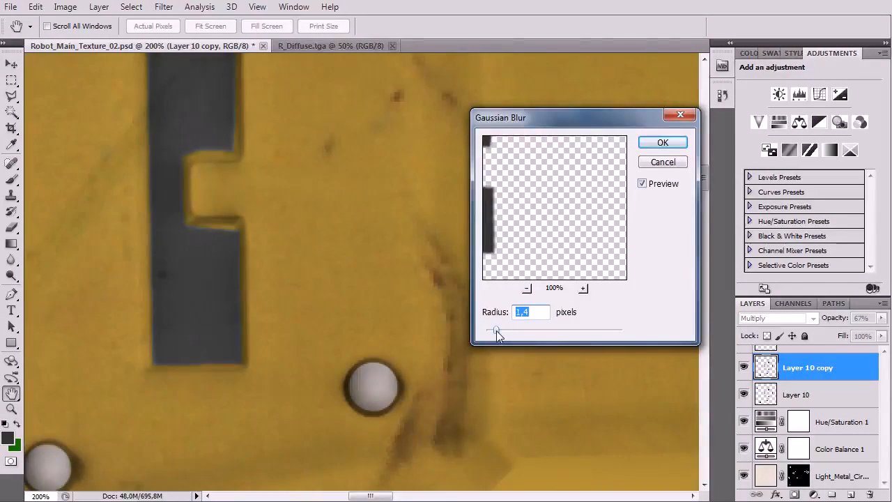
pyautogui.hotkey('ctrl', '-')
pyautogui.hotkey('ctrl', '-')
pyautogui.hotkey('ctrl', '-')
pyautogui.hotkey('ctrl', '-')
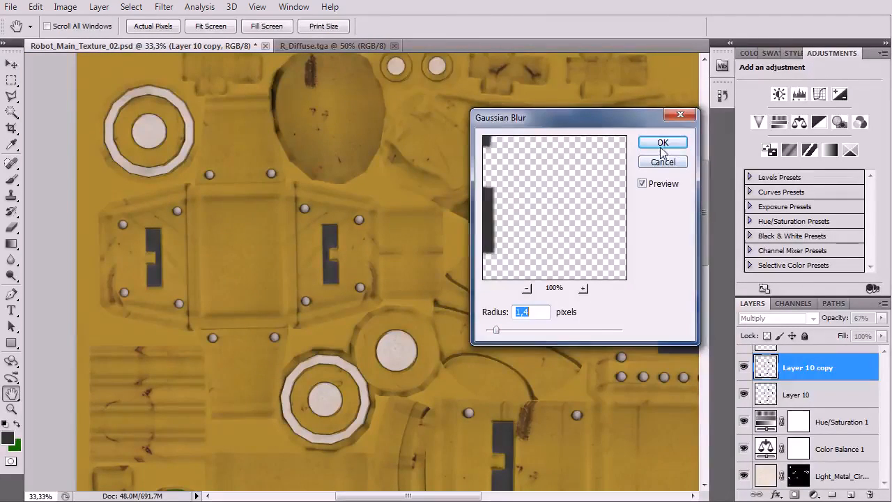
pyautogui.click(663, 142)
# Step: Examine the softened dark slots across the whole robot texture
pyautogui.moveTo(665, 359); pyautogui.dragTo(283, 227)
pyautogui.hotkey('ctrl', '-')
pyautogui.hotkey('ctrl', '-')
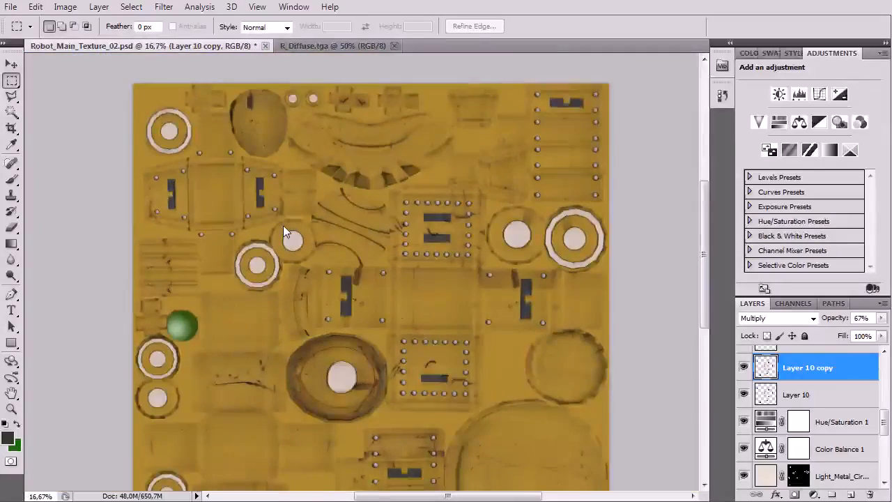
pyautogui.hotkey('ctrl', '-')
pyautogui.hotkey('ctrl', '+')
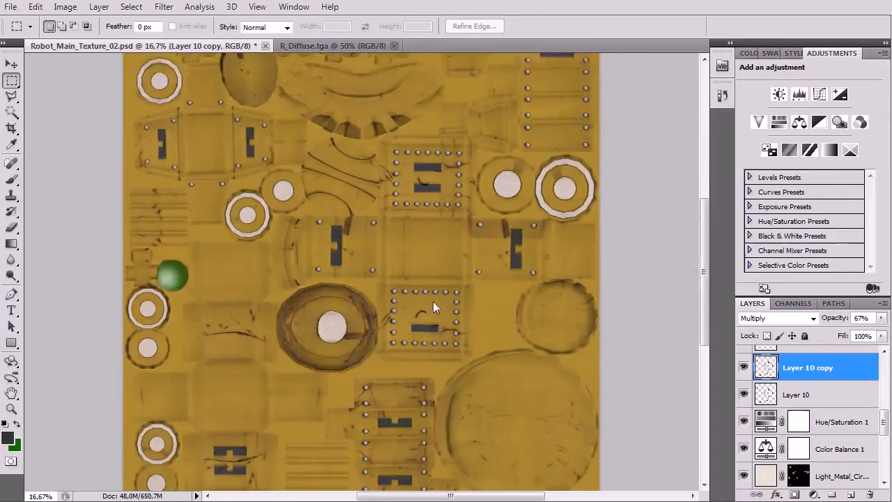
pyautogui.scroll(-2, 376, 286)
pyautogui.moveTo(327, 315); pyautogui.dragTo(407, 349)
pyautogui.scroll(1, 833, 413)
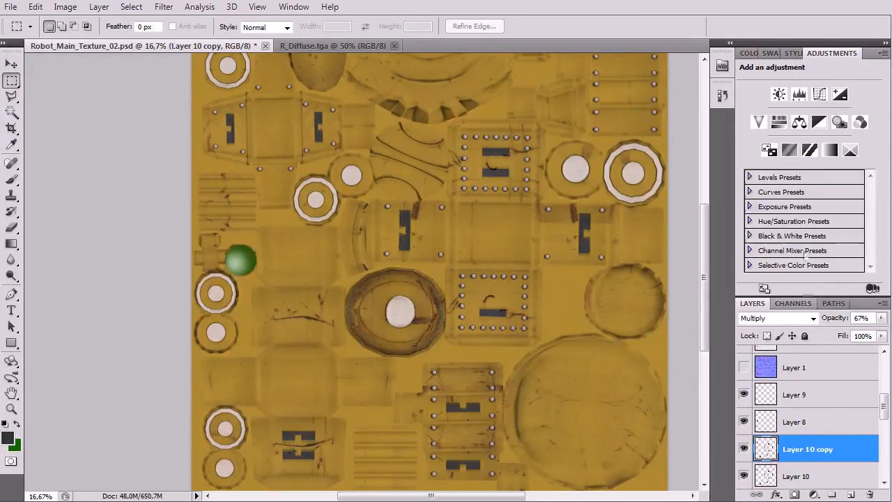
# Step: Duplicate Layer 3, Layer 2 and Fake_Oc together and move the three copies to the top of the layer stack
pyautogui.click(749, 54)
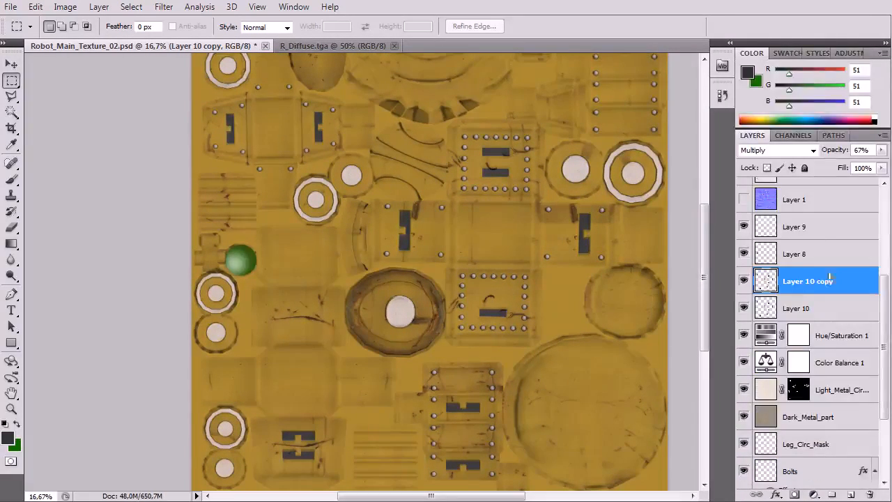
pyautogui.moveTo(885, 362); pyautogui.dragTo(885, 295)
pyautogui.click(825, 271)
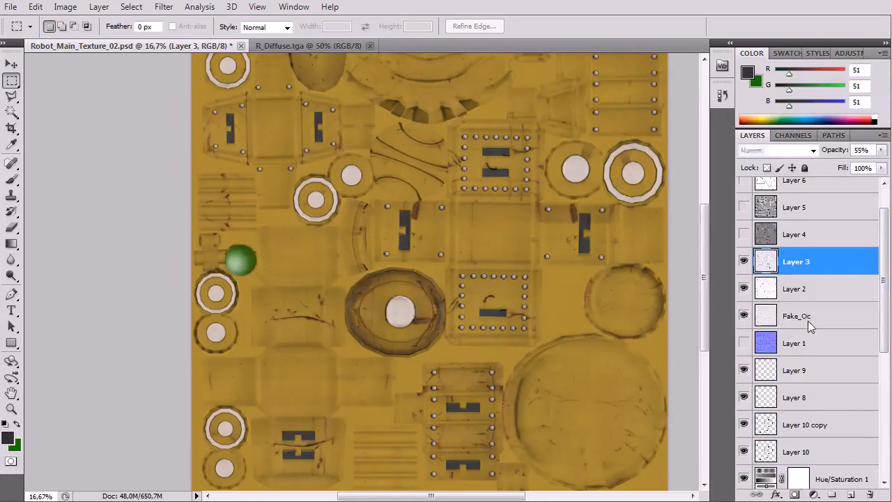
pyautogui.keyDown('shift'); pyautogui.click(808, 320); pyautogui.keyUp('shift')
pyautogui.rightClick(809, 258)
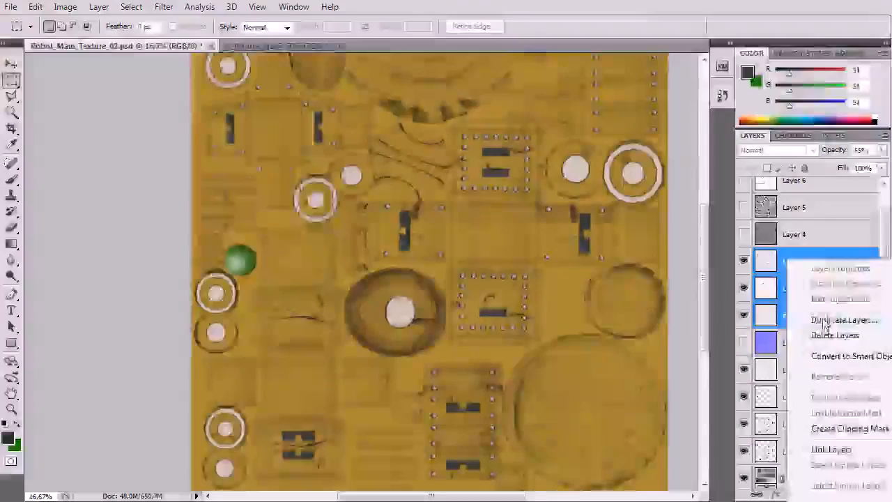
pyautogui.click(843, 320)
pyautogui.press('Return')
pyautogui.moveTo(788, 264); pyautogui.dragTo(791, 179)
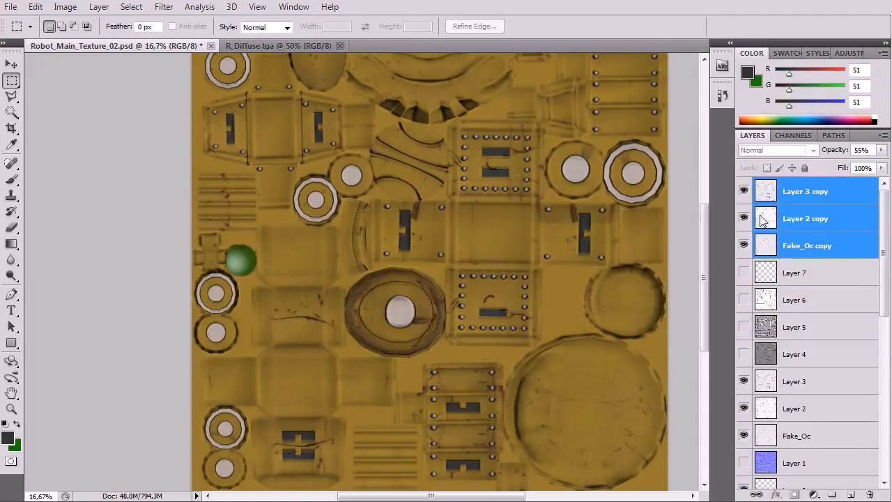
# Step: Set Layer 3 copy to Normal blending at 100% opacity, and hide it
pyautogui.click(777, 198)
pyautogui.click(775, 150)
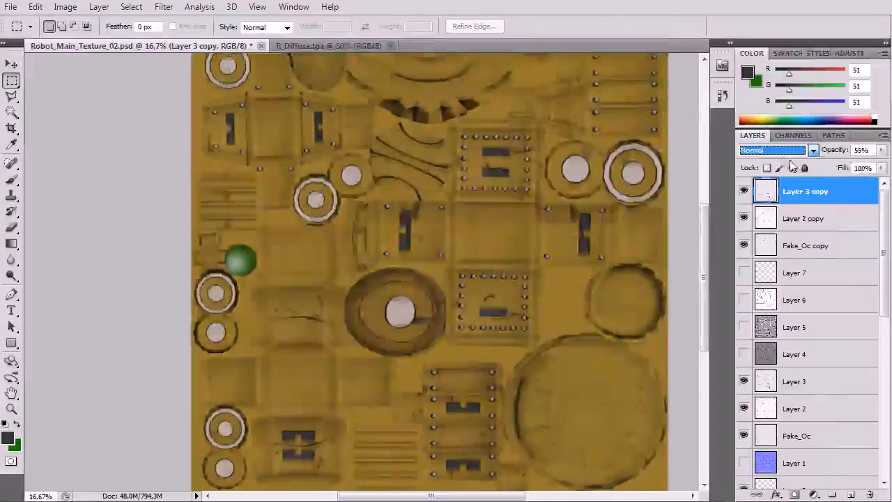
pyautogui.click(775, 165)
pyautogui.click(882, 151)
pyautogui.moveTo(852, 165); pyautogui.dragTo(889, 165)
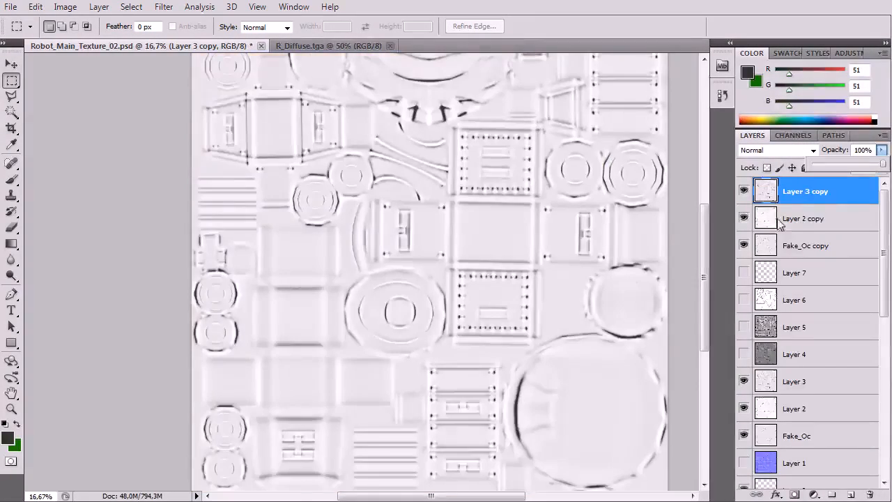
pyautogui.click(744, 190)
# Step: Set Layer 2 copy to Normal blending at 100% opacity, and hide it
pyautogui.click(766, 224)
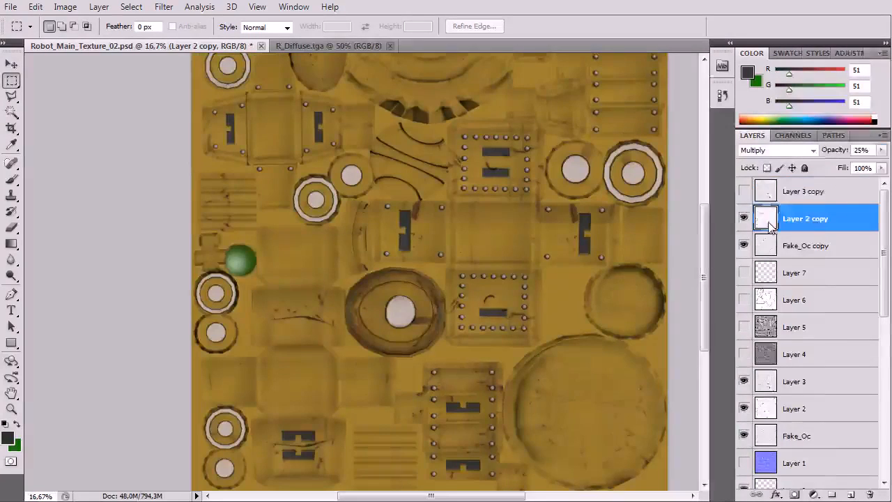
pyautogui.click(775, 151)
pyautogui.click(772, 163)
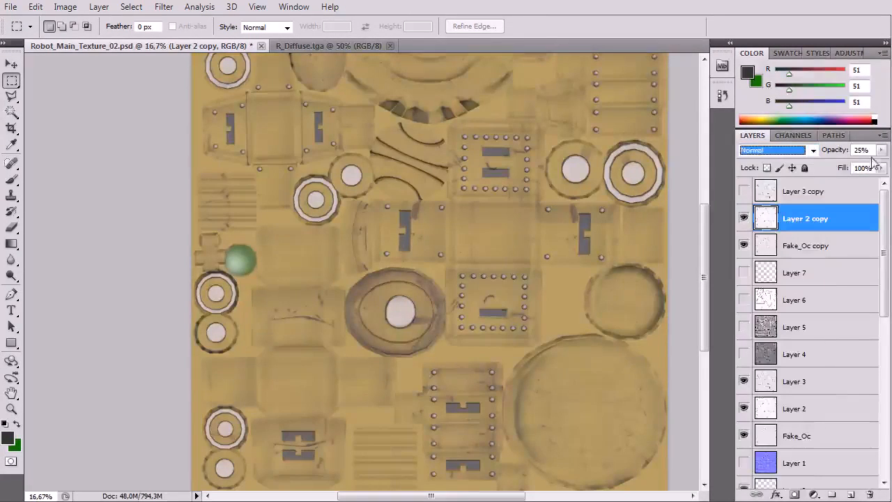
pyautogui.click(881, 150)
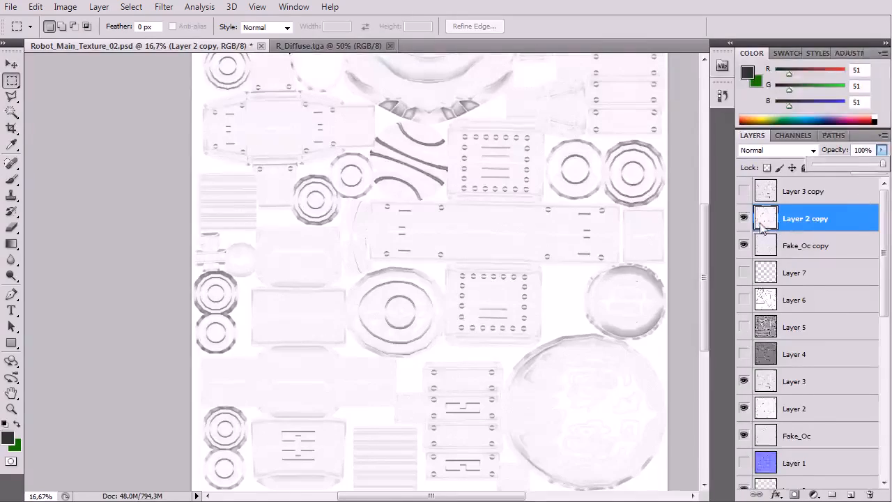
pyautogui.click(745, 218)
# Step: Set the blending mode of Fake_Oc copy to Normal
pyautogui.click(799, 247)
pyautogui.click(778, 151)
pyautogui.click(763, 168)
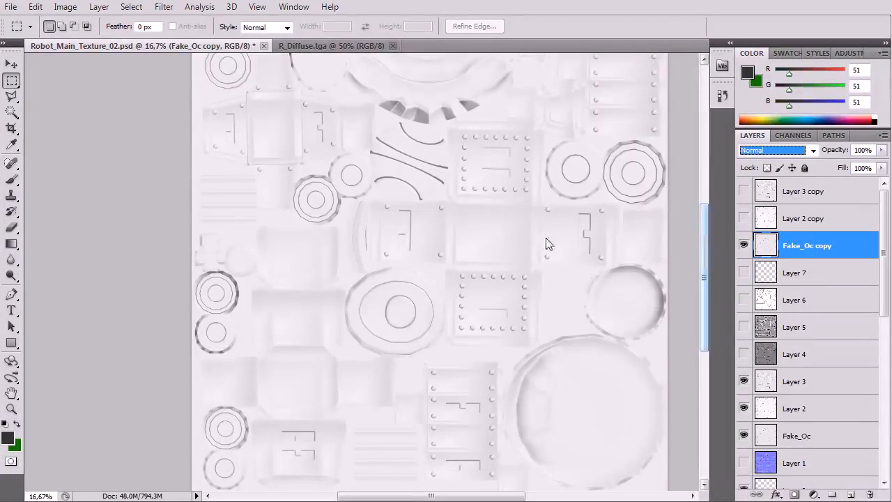
pyautogui.moveTo(353, 213); pyautogui.dragTo(319, 218)
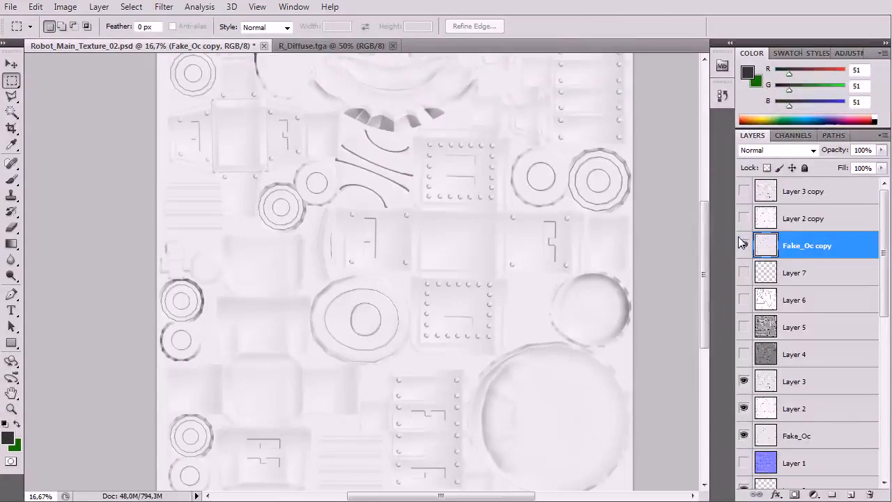
# Step: Compare the shading maps by briefly showing Layer 2 copy and Layer 3 copy over Fake_Oc copy
pyautogui.click(746, 218)
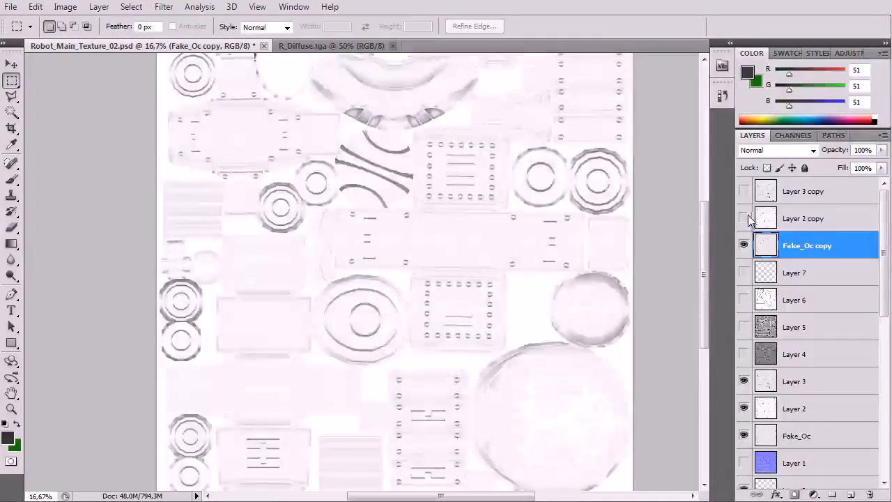
pyautogui.click(745, 218)
pyautogui.click(744, 192)
pyautogui.click(744, 192)
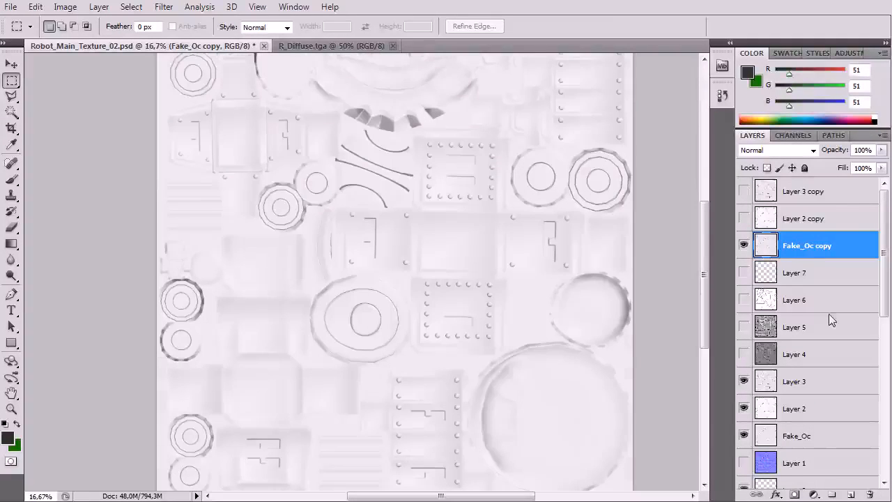
# Step: Set Layer 6 to Multiply, check it with and without Fake_Oc copy, and hide both layers
pyautogui.click(790, 304)
pyautogui.click(743, 300)
pyautogui.hotkey('shift', 'alt', 'm')
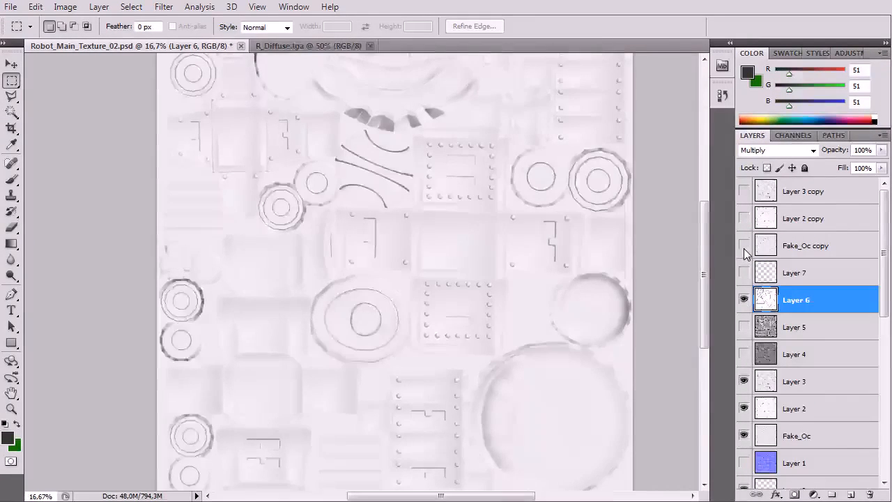
pyautogui.click(744, 247)
pyautogui.click(744, 245)
pyautogui.click(743, 300)
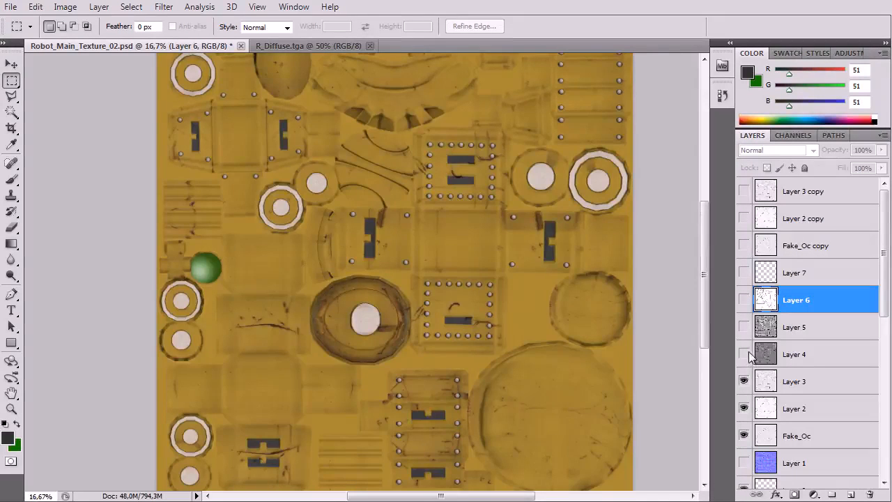
# Step: Show Layer 4 and compare it with Layer 5, leaving Layer 5 hidden
pyautogui.click(744, 354)
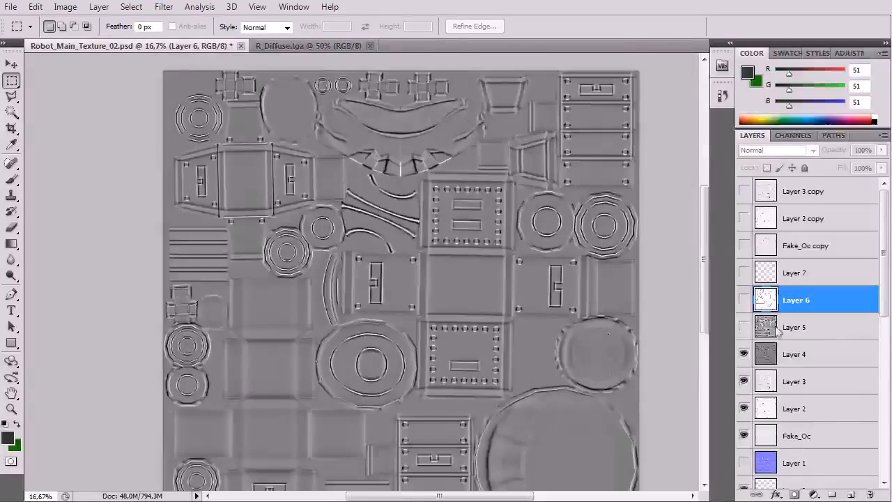
pyautogui.click(744, 327)
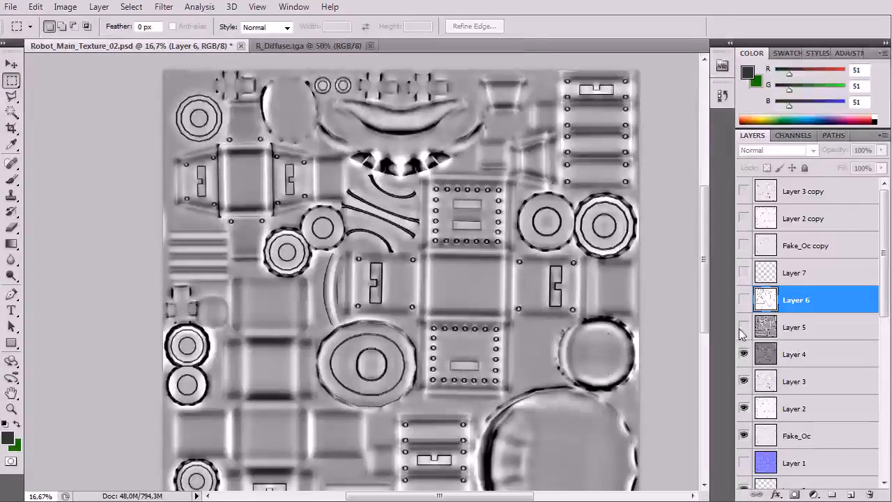
pyautogui.click(743, 328)
# Step: Move Layer 4 and Layer 5 together to the top of the layer stack
pyautogui.click(747, 356)
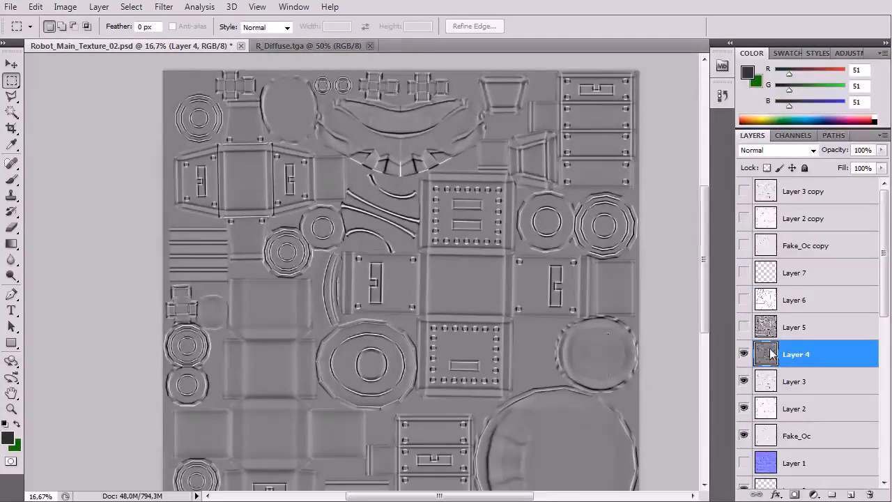
pyautogui.keyDown('shift'); pyautogui.click(798, 335); pyautogui.keyUp('shift')
pyautogui.moveTo(788, 327); pyautogui.dragTo(787, 185)
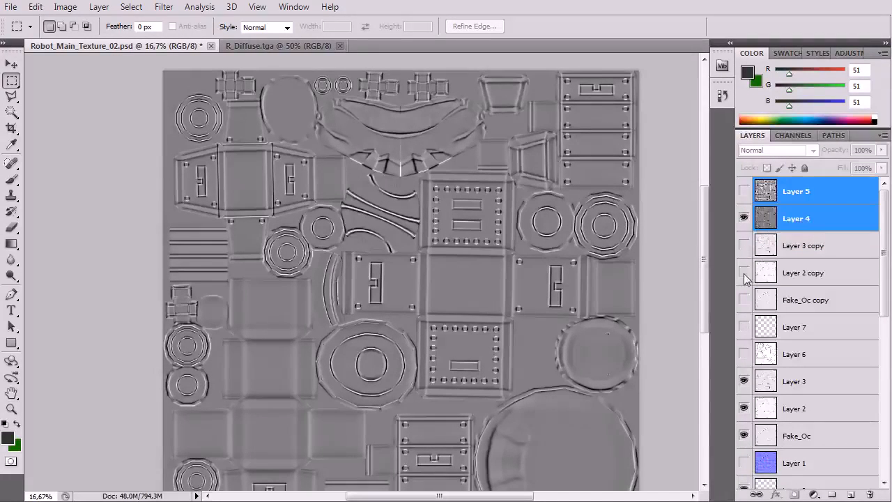
pyautogui.click(744, 217)
pyautogui.click(744, 217)
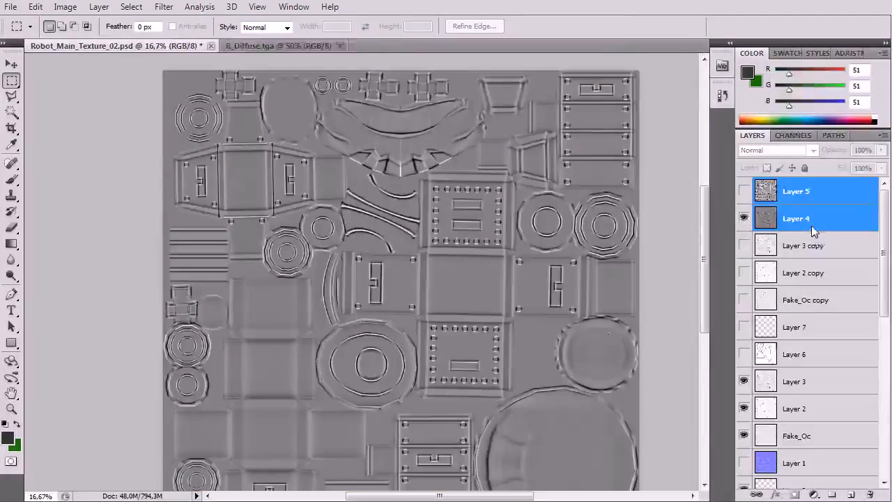
# Step: Duplicate Layer 4, set the copy's blending mode to Multiply, and hide the original Layer 4
pyautogui.click(781, 219)
pyautogui.rightClick(786, 219)
pyautogui.click(829, 278)
pyautogui.press('Return')
pyautogui.click(780, 150)
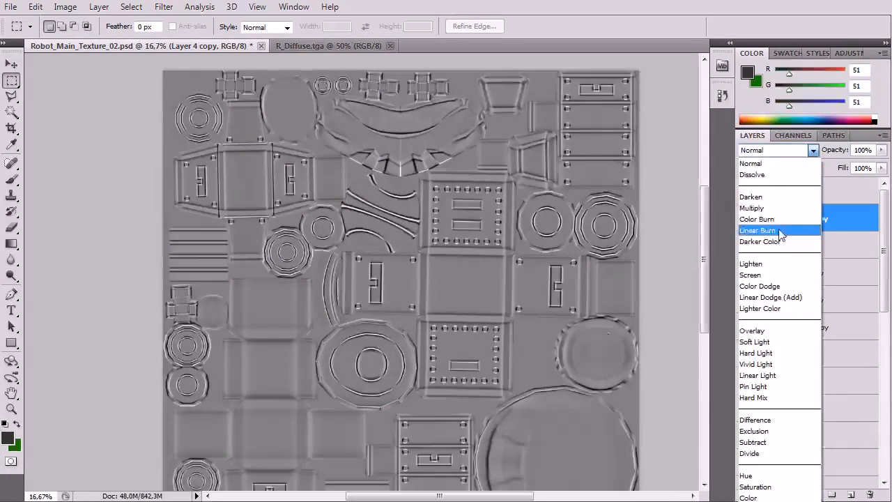
pyautogui.click(775, 209)
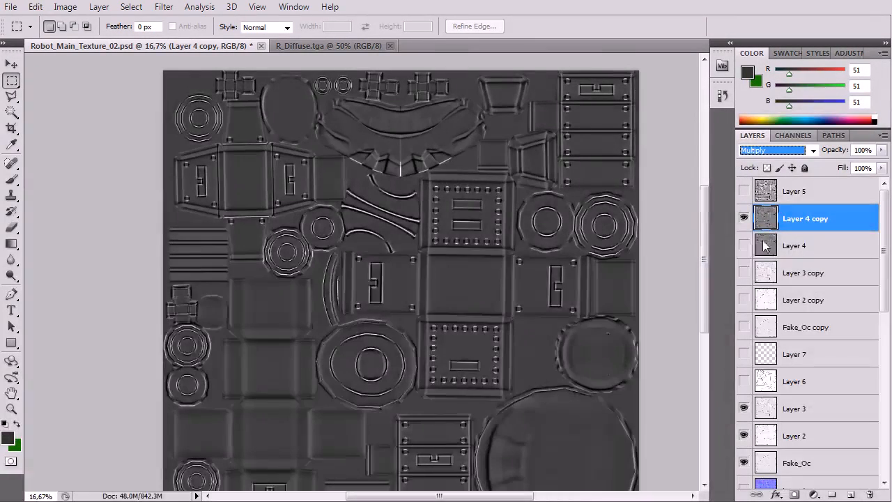
pyautogui.click(743, 245)
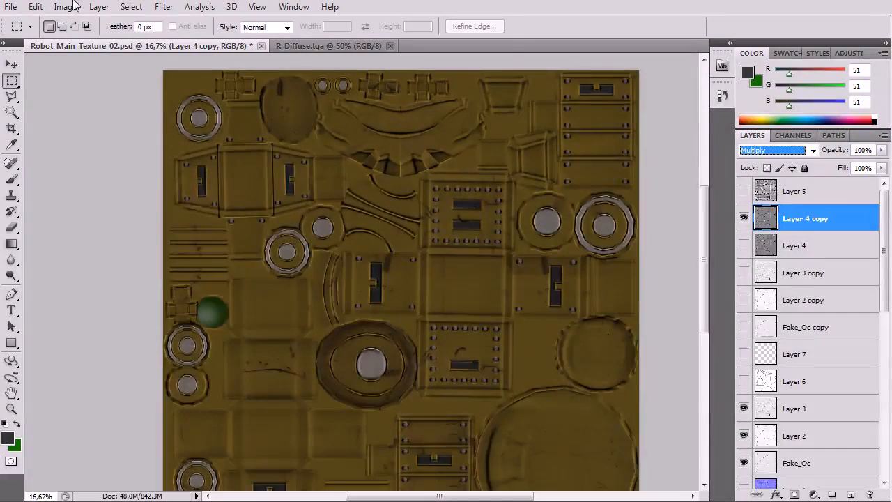
# Step: Apply Brightness/Contrast to Layer 4 copy with brightness 150 and contrast 70
pyautogui.click(65, 6)
pyautogui.moveTo(108, 42)
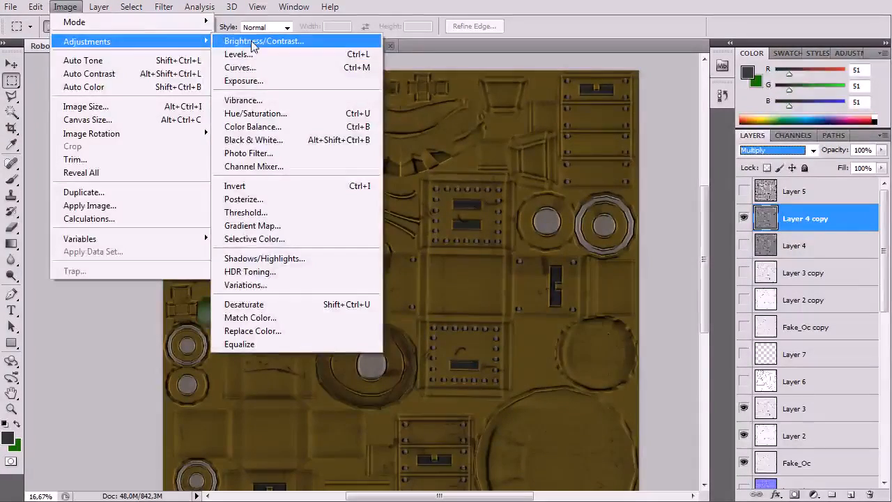
pyautogui.click(252, 37)
pyautogui.moveTo(689, 123); pyautogui.dragTo(711, 153)
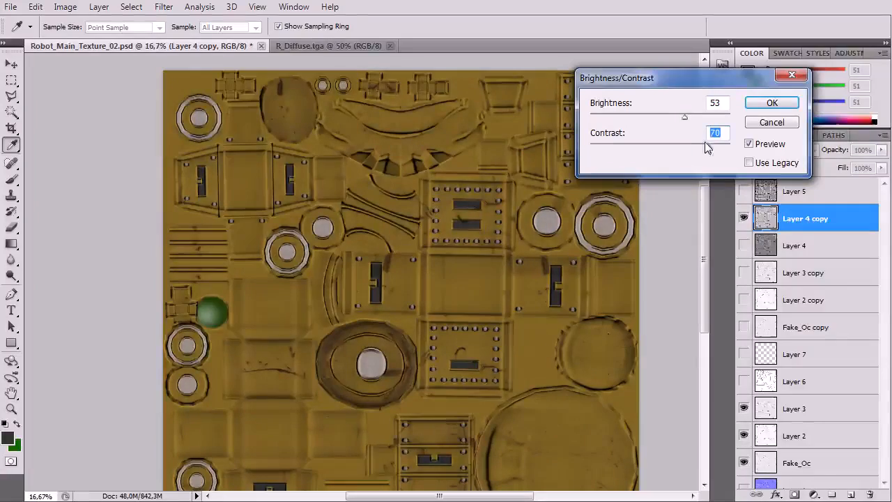
pyautogui.moveTo(687, 117); pyautogui.dragTo(728, 128)
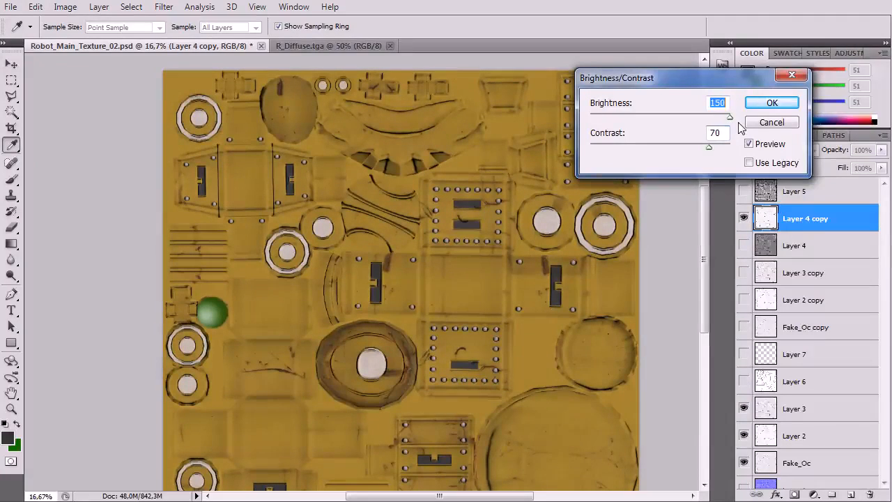
pyautogui.press('Return')
pyautogui.press('m')
# Step: Check the effect of Layer 10 copy on the metal slots and reduce its opacity to 32%
pyautogui.scroll(-4, 817, 367)
pyautogui.scroll(-3, 788, 376)
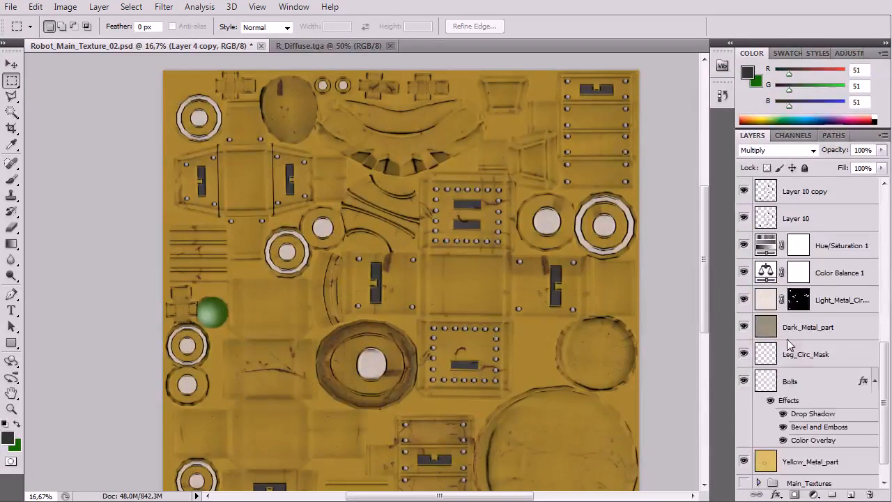
pyautogui.scroll(2, 767, 298)
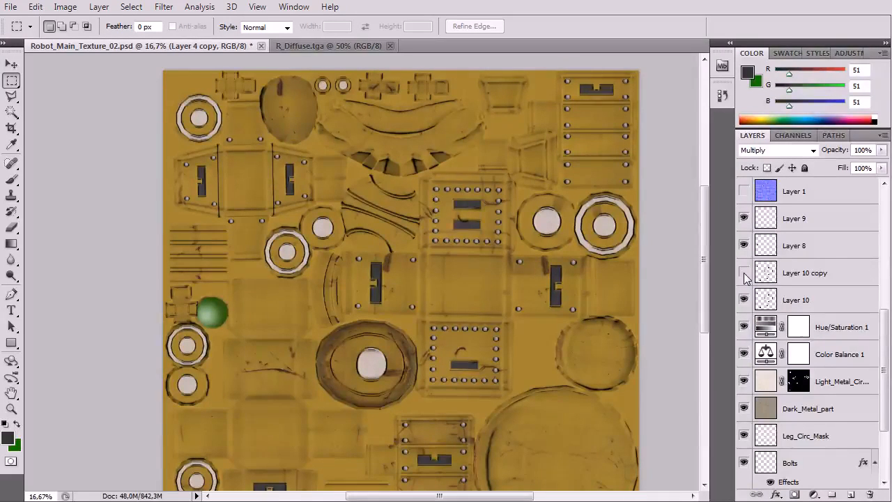
pyautogui.click(743, 274)
pyautogui.click(744, 273)
pyautogui.click(817, 271)
pyautogui.moveTo(882, 150); pyautogui.dragTo(886, 159)
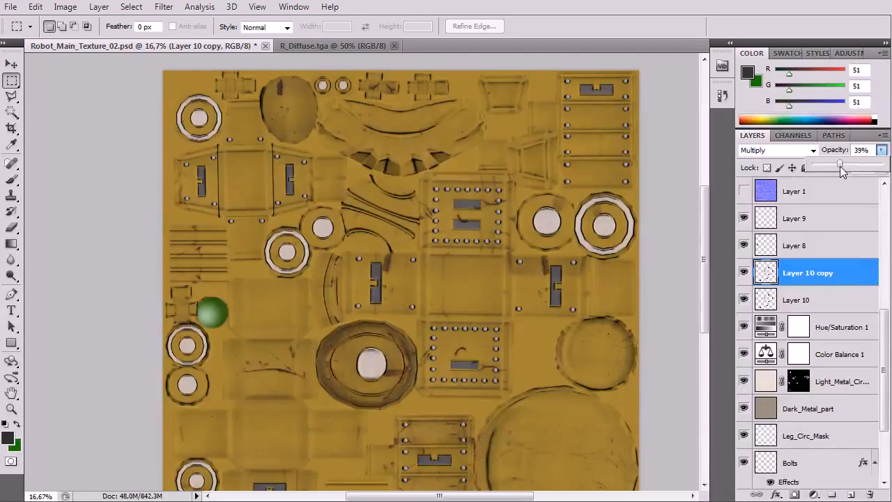
pyautogui.moveTo(836, 171); pyautogui.dragTo(838, 171)
pyautogui.click(366, 293)
pyautogui.moveTo(366, 293); pyautogui.dragTo(353, 230)
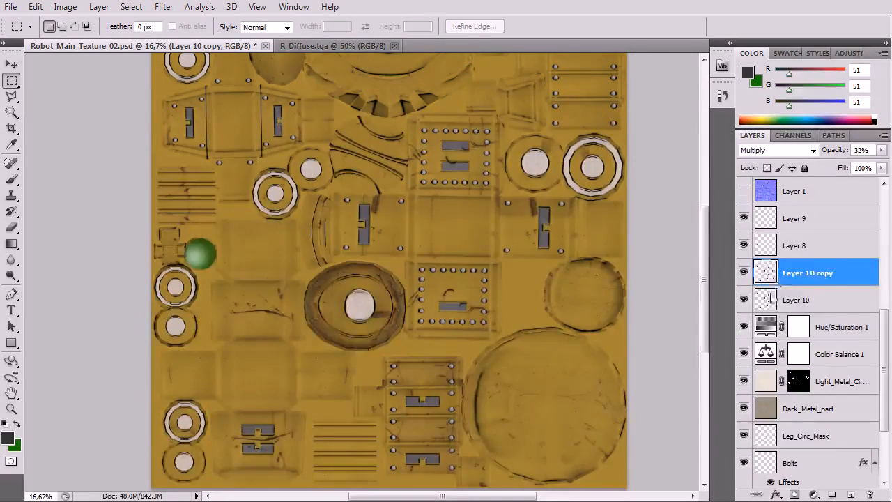
# Step: Add an Inner Shadow style to Layer 10 and open its settings with a close view of a metal slot
pyautogui.click(767, 299)
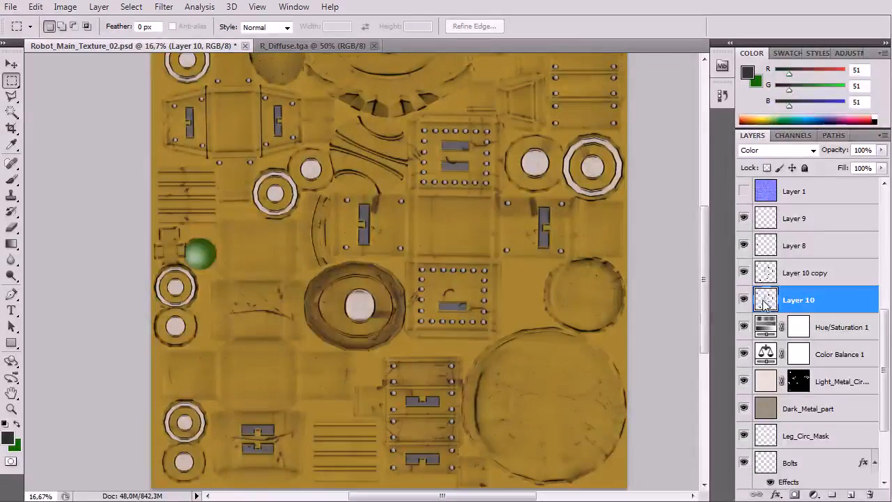
pyautogui.doubleClick(767, 300)
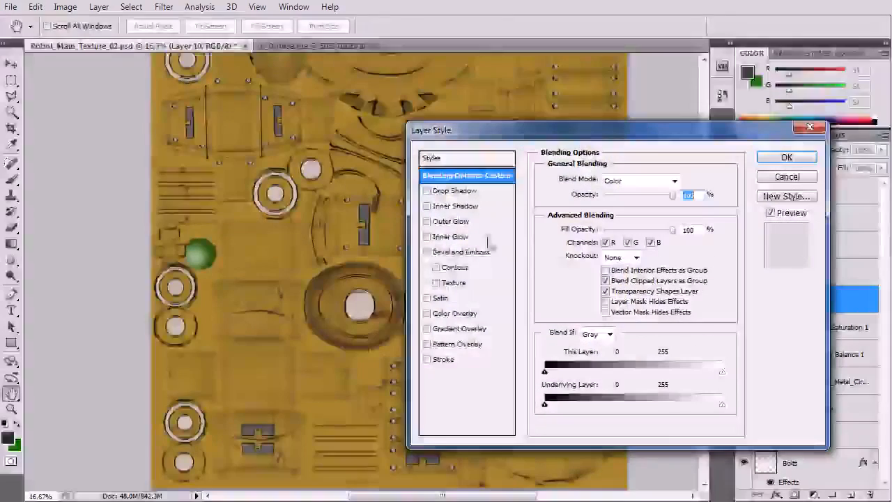
pyautogui.click(427, 253)
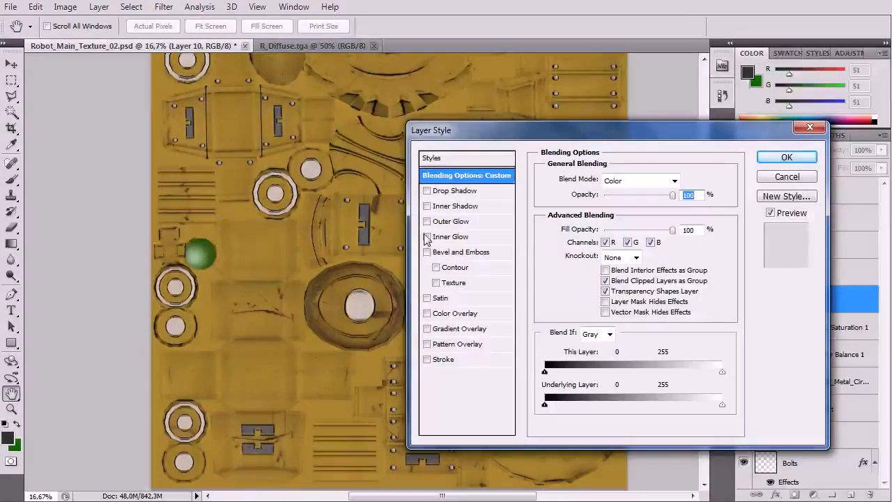
pyautogui.click(428, 206)
pyautogui.hotkey('ctrl', '+')
pyautogui.hotkey('ctrl', '+')
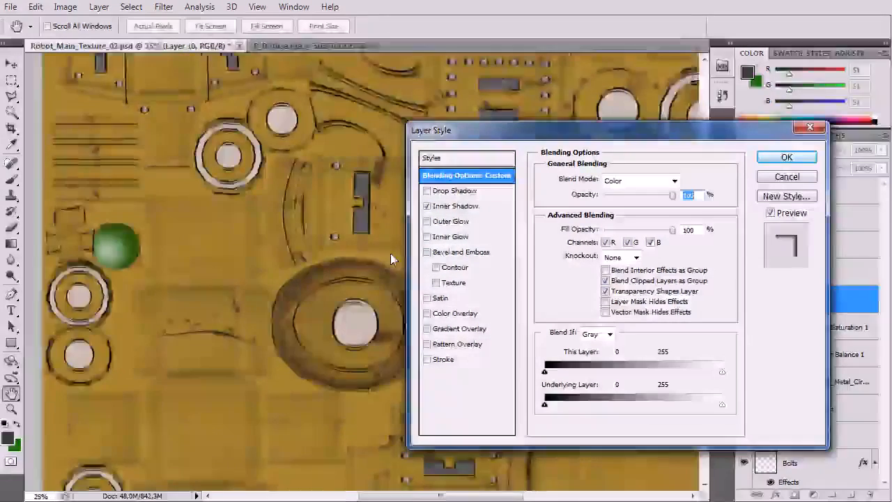
pyautogui.moveTo(258, 211); pyautogui.dragTo(183, 303)
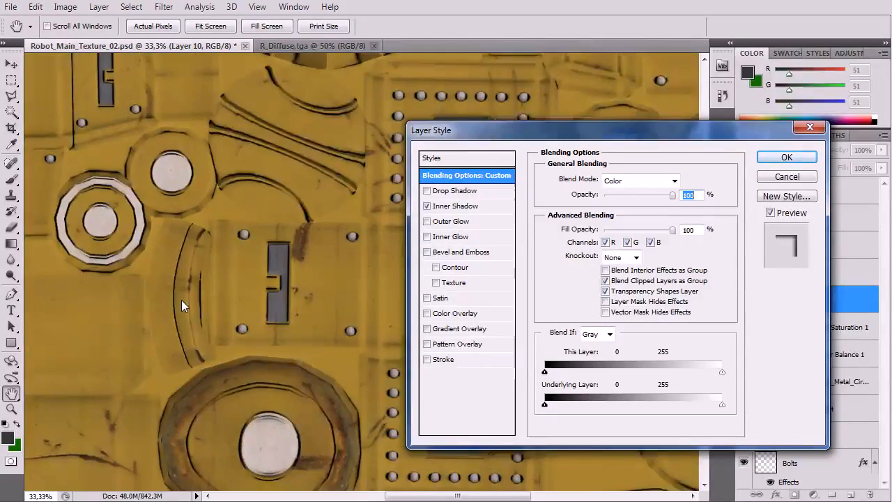
pyautogui.hotkey('ctrl', '+')
pyautogui.hotkey('ctrl', '+')
pyautogui.hotkey('ctrl', '+')
pyautogui.click(453, 205)
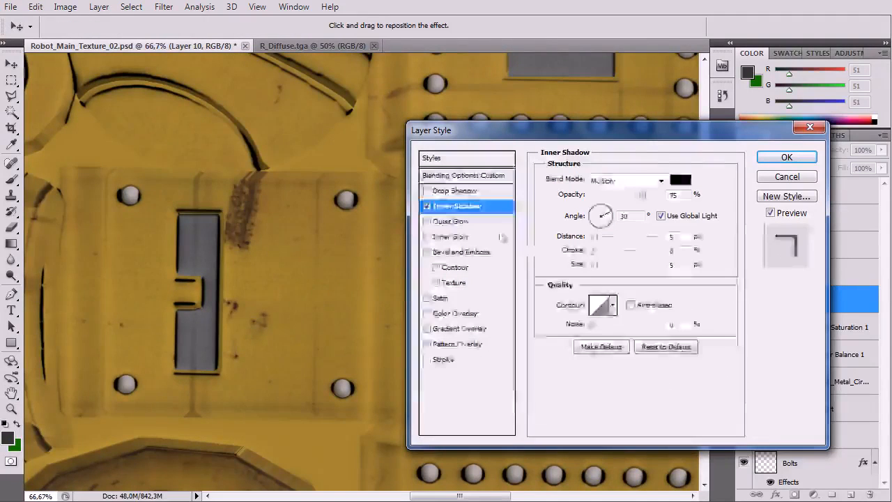
# Step: Set Layer 10's Inner Shadow to distance 0 px, choke 24% and size 29 px, and apply it
pyautogui.moveTo(594, 237); pyautogui.dragTo(604, 267)
pyautogui.moveTo(292, 247); pyautogui.dragTo(283, 152)
pyautogui.moveTo(181, 254); pyautogui.dragTo(297, 232)
pyautogui.moveTo(242, 274); pyautogui.dragTo(394, 191)
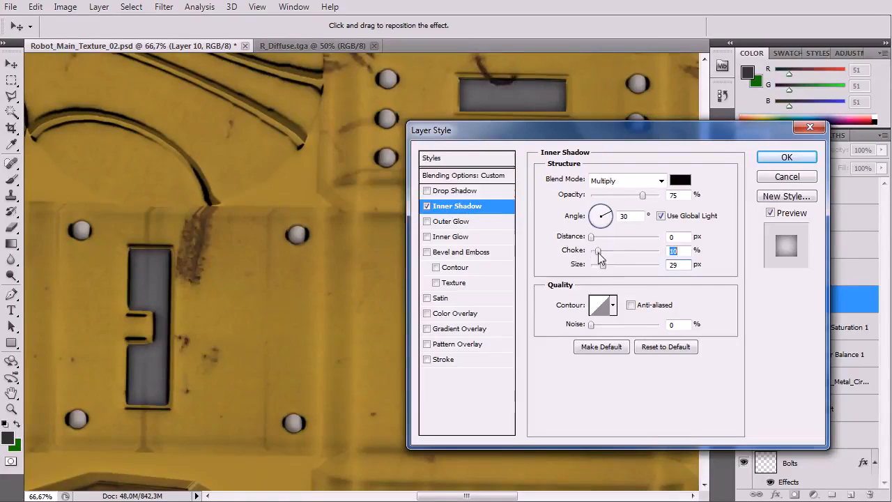
pyautogui.moveTo(598, 254); pyautogui.dragTo(618, 259)
pyautogui.moveTo(604, 257); pyautogui.dragTo(607, 258)
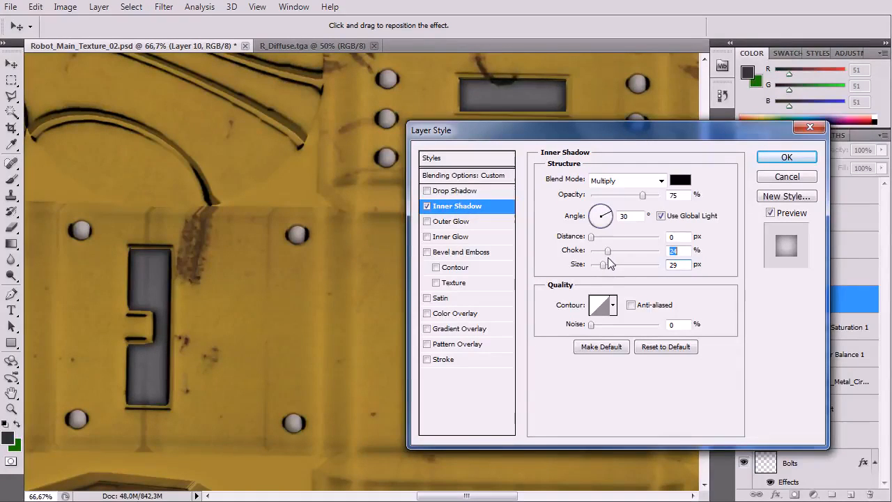
pyautogui.press('Return')
pyautogui.press('m')
pyautogui.hotkey('ctrl', '-')
pyautogui.hotkey('ctrl', '-')
pyautogui.hotkey('ctrl', '-')
pyautogui.hotkey('ctrl', '-')
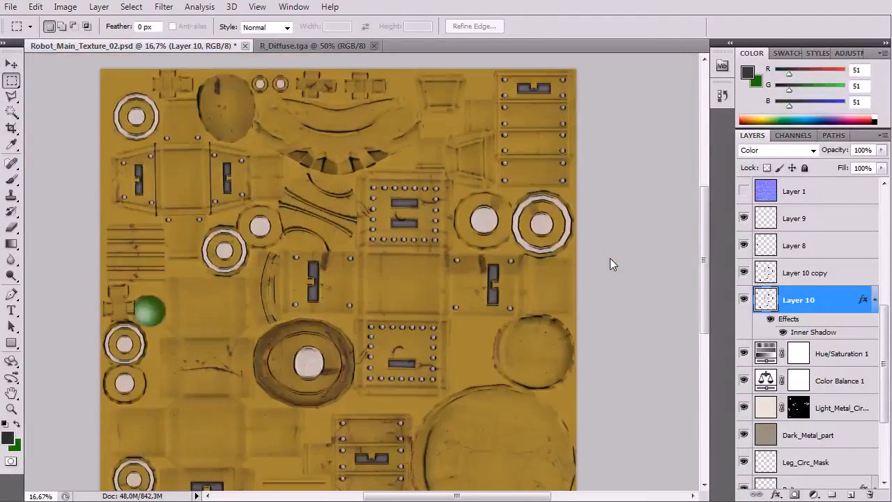
# Step: Compare the texture with and without Layer 4 copy, leaving the layer visible
pyautogui.scroll(-8, 820, 282)
pyautogui.click(744, 218)
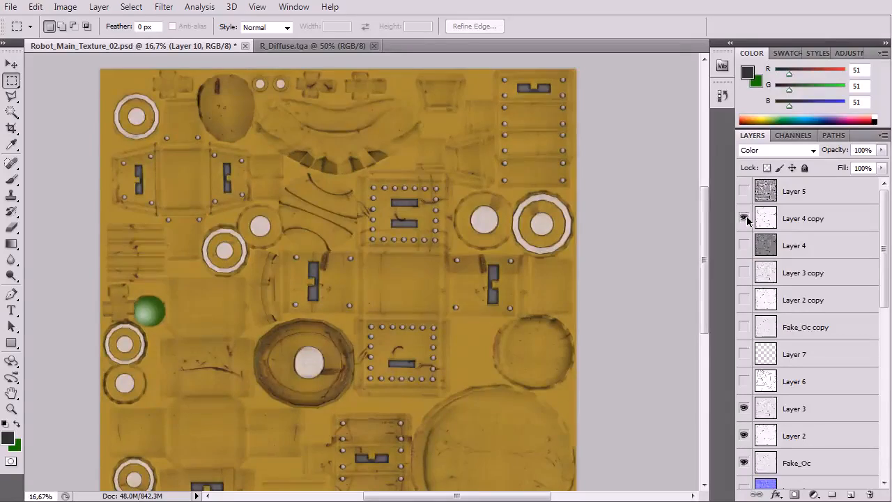
pyautogui.click(743, 218)
pyautogui.click(744, 218)
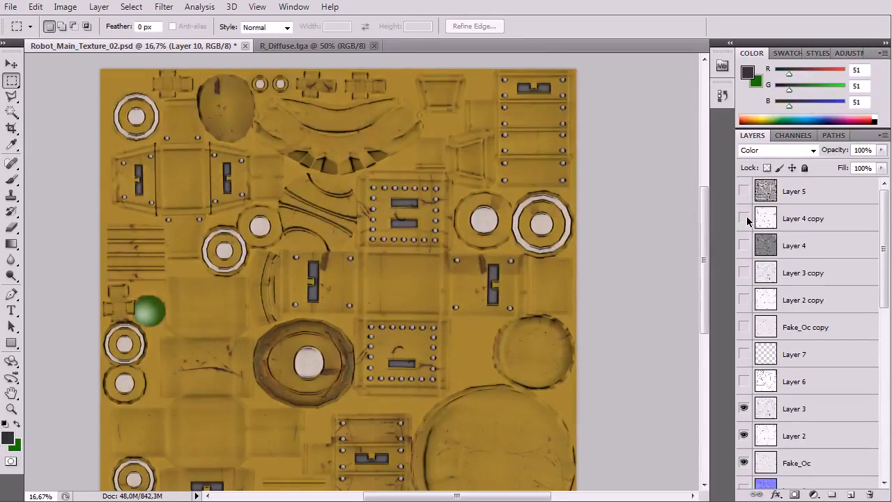
pyautogui.click(744, 218)
pyautogui.click(744, 219)
# Step: Try other blending modes on Layer 4 copy, including Pin Light and Color, and return it to Multiply
pyautogui.click(853, 222)
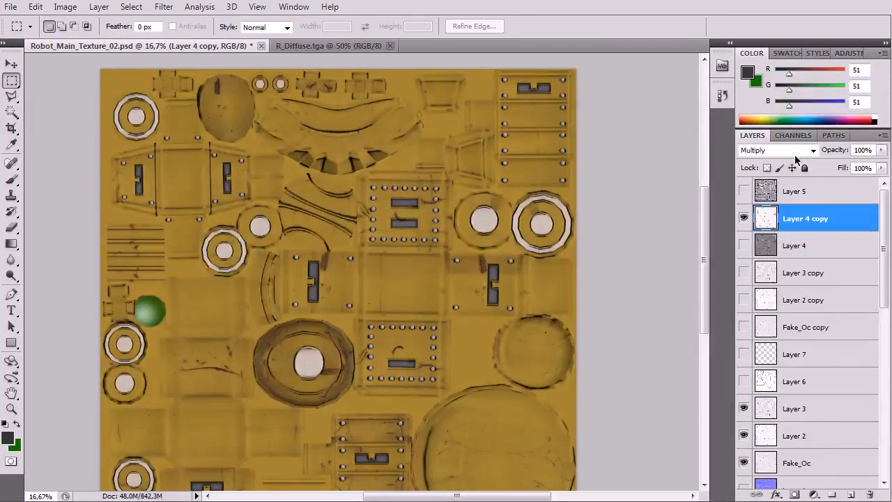
pyautogui.click(766, 151)
pyautogui.click(773, 342)
pyautogui.press('Down')
pyautogui.press('Down')
pyautogui.press('Down')
pyautogui.press('Down')
pyautogui.press('Down')
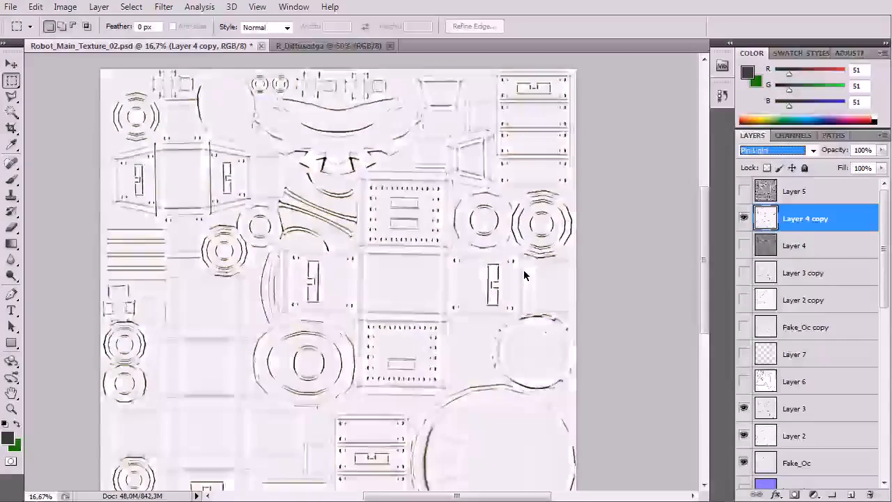
pyautogui.press('Down')
pyautogui.press('Down')
pyautogui.press('Down')
pyautogui.press('Down')
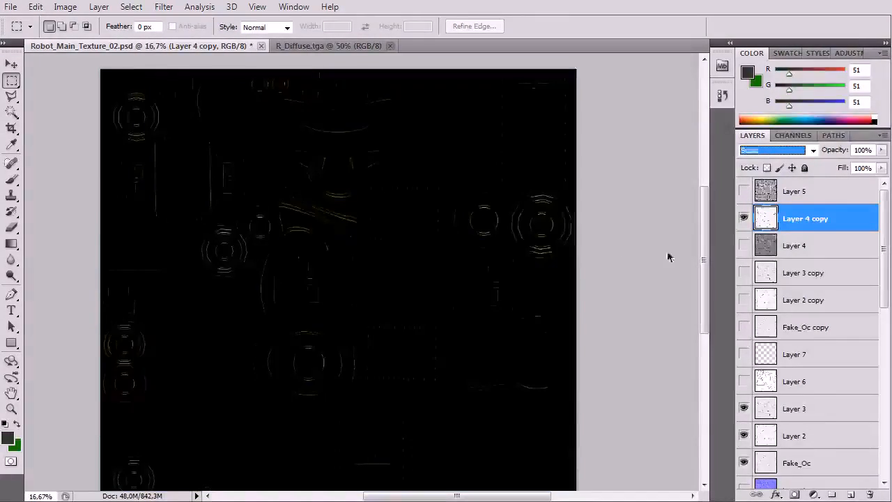
pyautogui.press('Down')
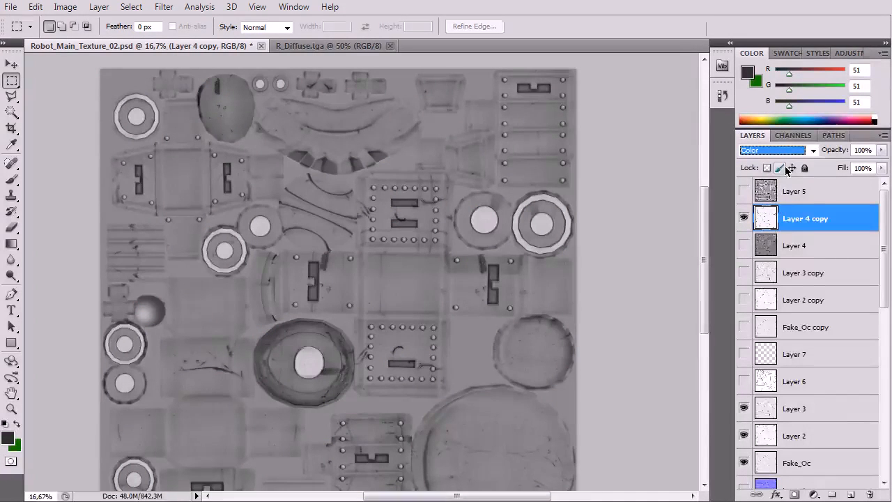
pyautogui.click(769, 151)
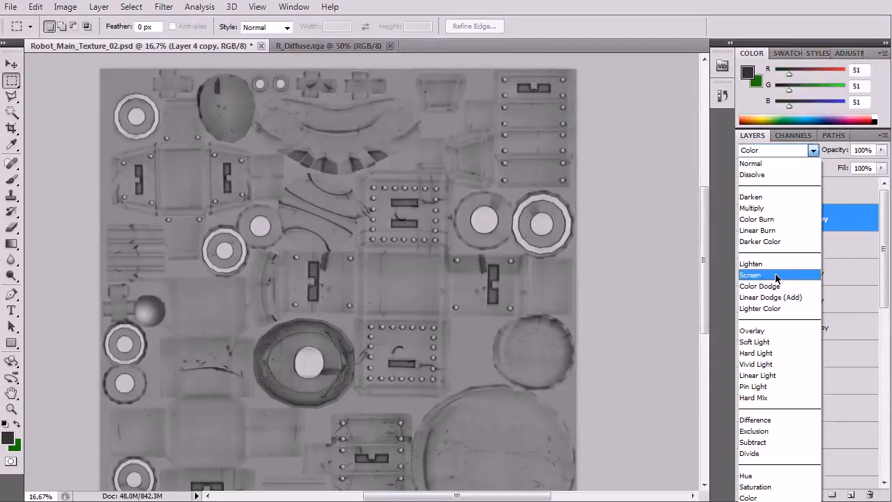
pyautogui.click(752, 208)
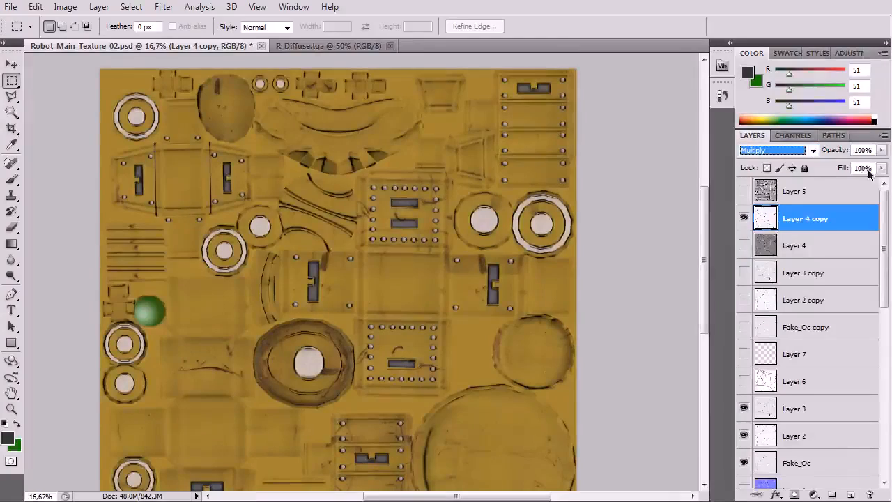
# Step: Try several opacity values on Layer 4 copy, including 55%, and settle on 25%
pyautogui.click(870, 149)
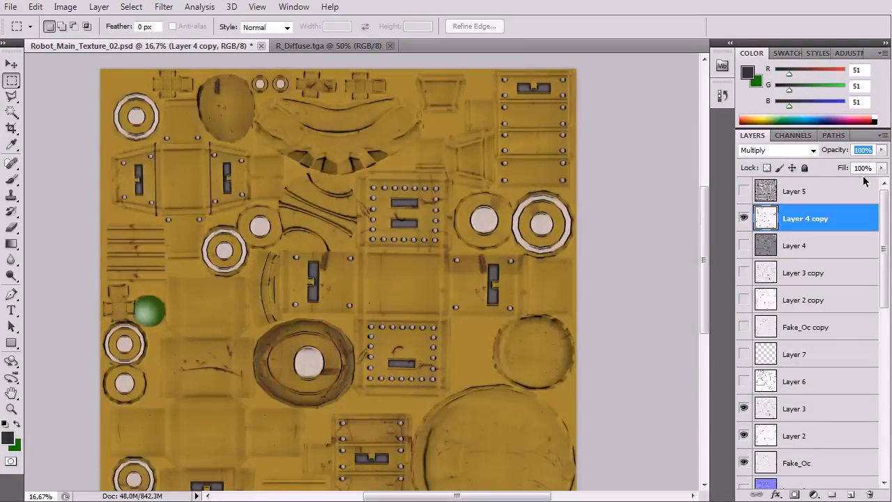
pyautogui.write('25')
pyautogui.press('Return')
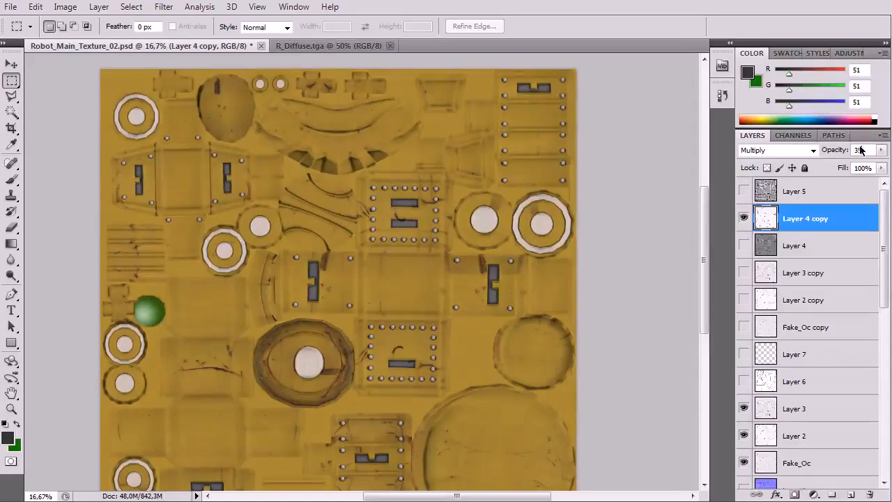
pyautogui.write('55')
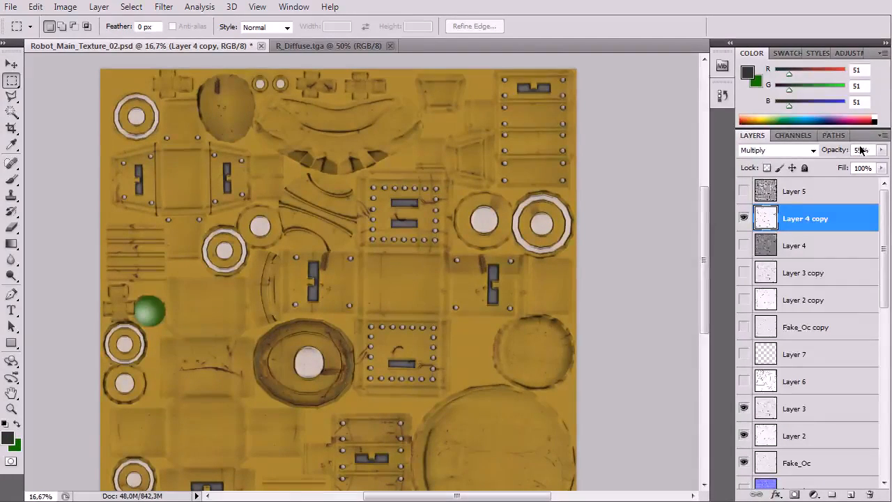
pyautogui.scroll(2, 639, 232)
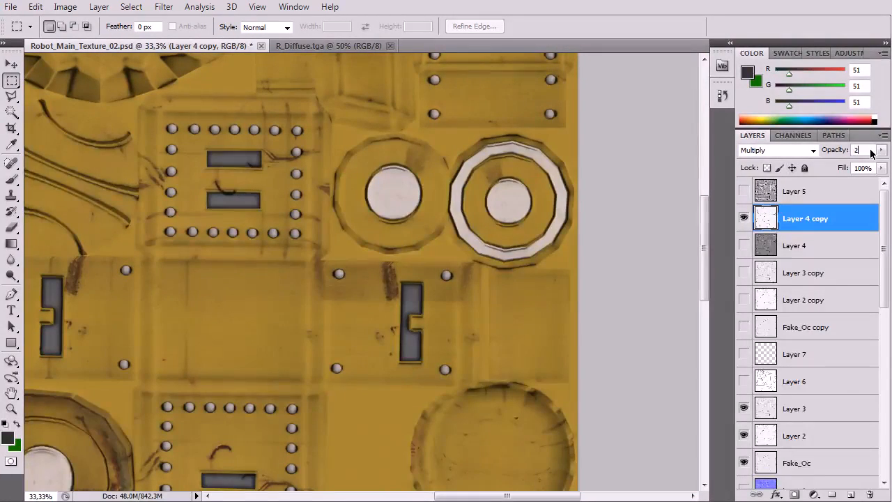
pyautogui.write('25')
pyautogui.press('Return')
# Step: Toggle Layer 4 copy to judge its 25% shading and inspect the result across the whole texture, leaving the layer visible
pyautogui.click(748, 218)
pyautogui.click(747, 218)
pyautogui.moveTo(378, 294); pyautogui.dragTo(598, 189)
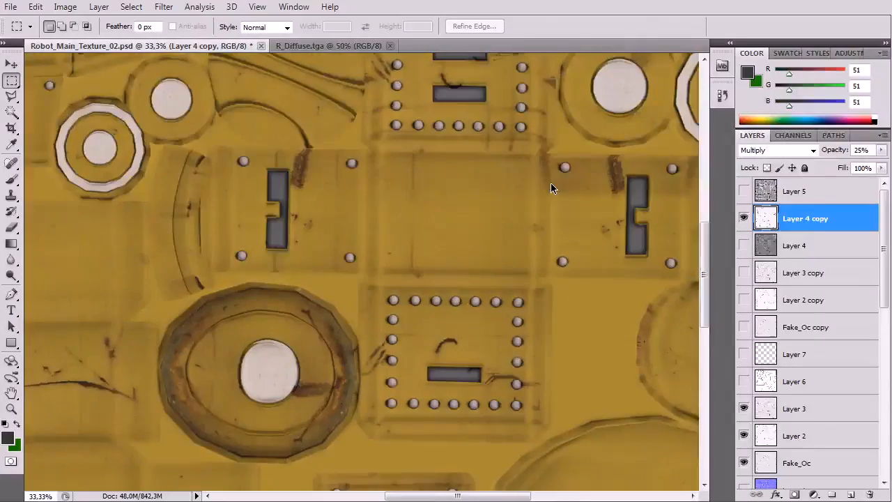
pyautogui.hotkey('ctrl', '-')
pyautogui.hotkey('ctrl', '-')
pyautogui.hotkey('ctrl', '-')
pyautogui.hotkey('ctrl', '+')
pyautogui.moveTo(305, 301); pyautogui.dragTo(312, 251)
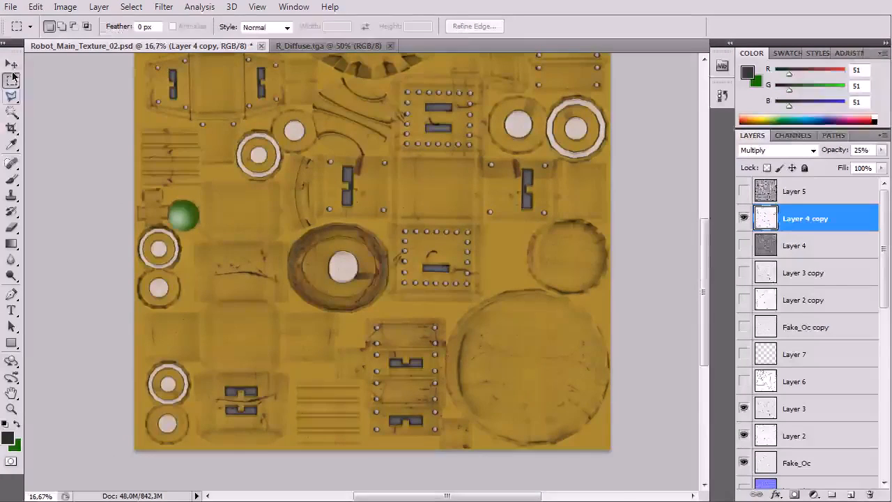
# Step: Open the warning-stripe image Stripes0054_S.jpg from the Cgtextures folder
pyautogui.click(11, 7)
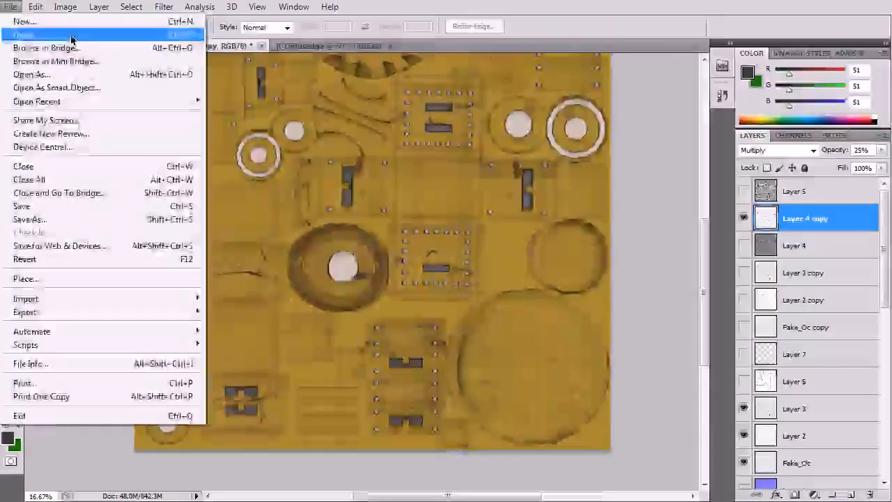
pyautogui.click(28, 32)
pyautogui.doubleClick(318, 146)
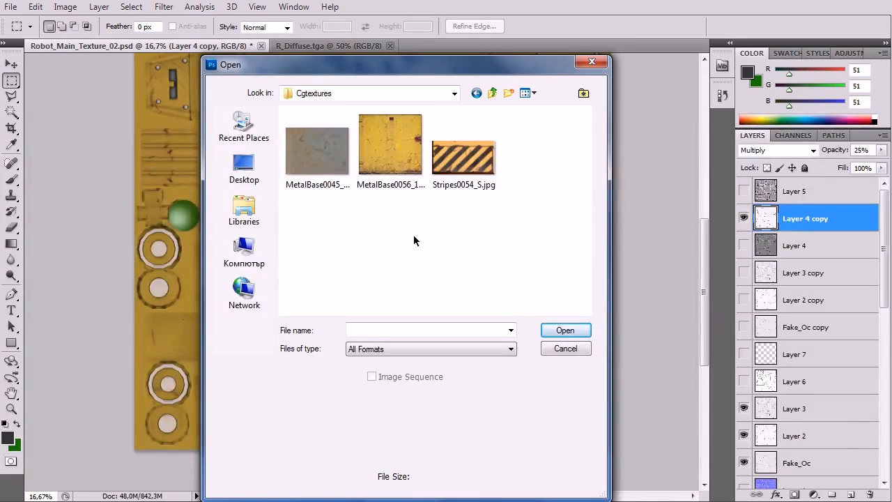
pyautogui.click(464, 157)
pyautogui.click(565, 331)
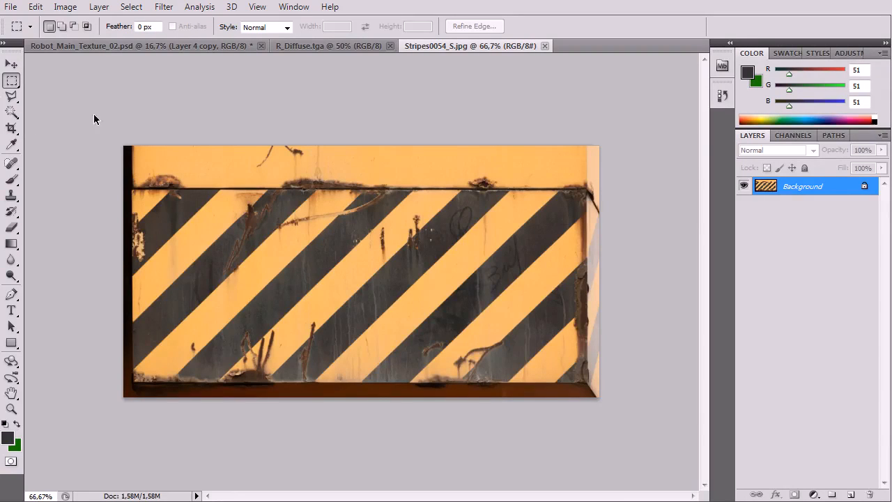
# Step: Outline the black-and-yellow striped panel with the Polygonal Lasso and cut it from the image
pyautogui.click(9, 96)
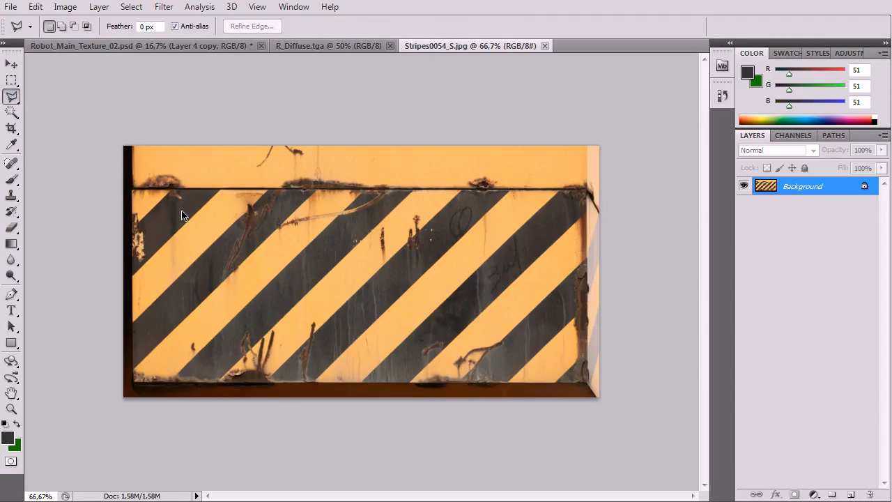
pyautogui.click(133, 187)
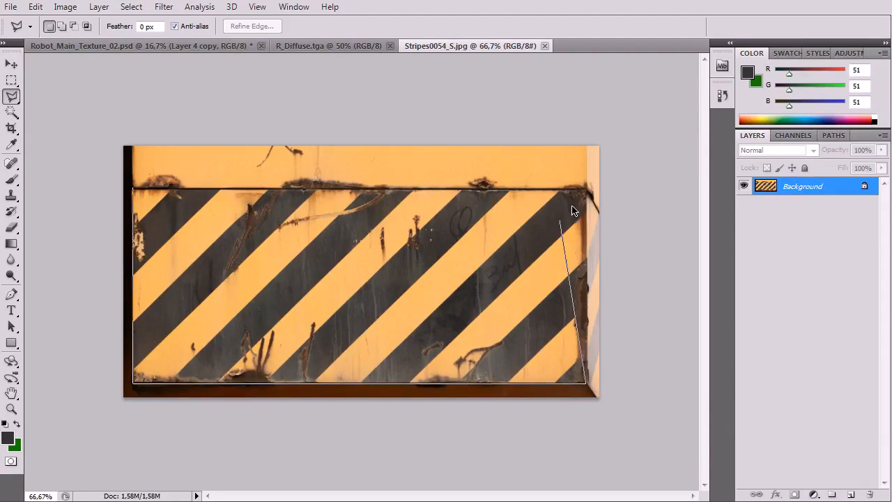
pyautogui.click(585, 189)
pyautogui.click(132, 188)
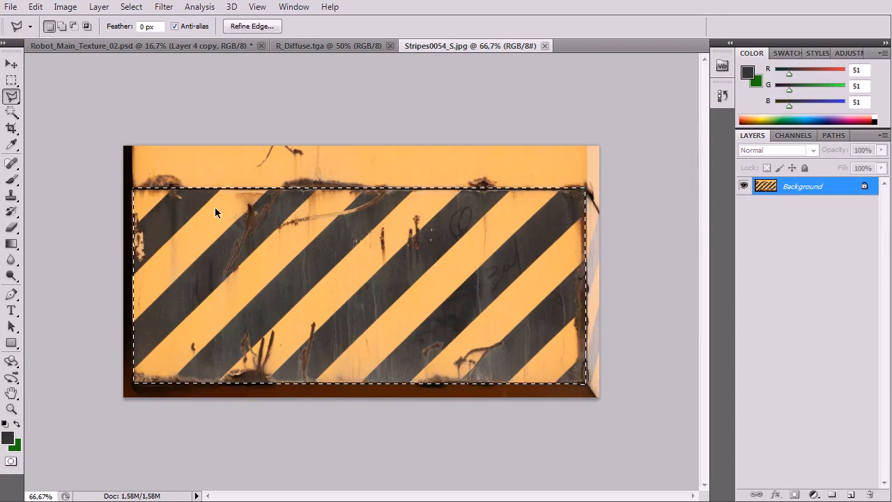
pyautogui.press('BackSpace')
pyautogui.hotkey('ctrl', 'd')
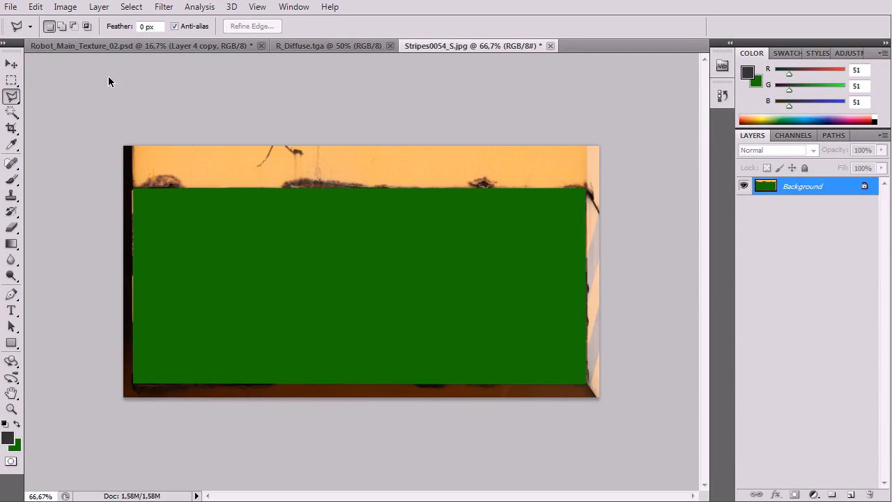
# Step: Switch to Robot_Main_Texture_02.psd and paste the striped panel as a new layer over the slatted part near the texture's lower edge
pyautogui.click(302, 46)
pyautogui.hotkey('ctrl', '-')
pyautogui.hotkey('ctrl', '-')
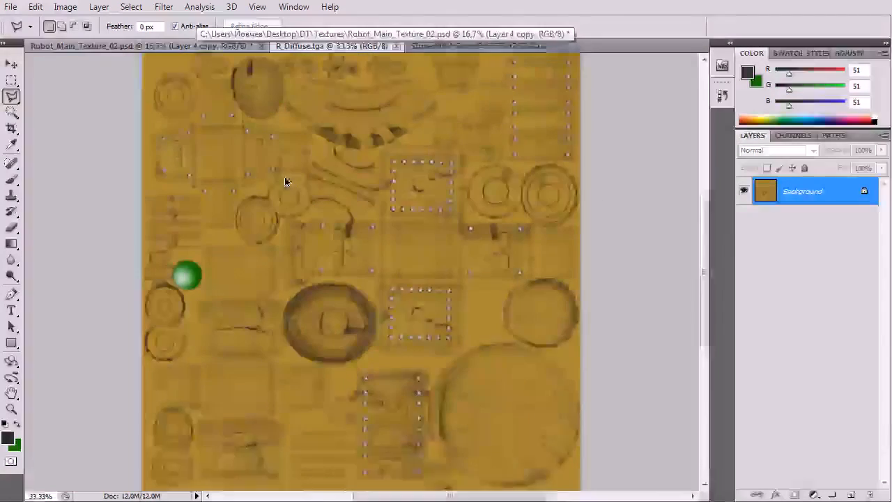
pyautogui.click(136, 46)
pyautogui.scroll(-5, 331, 348)
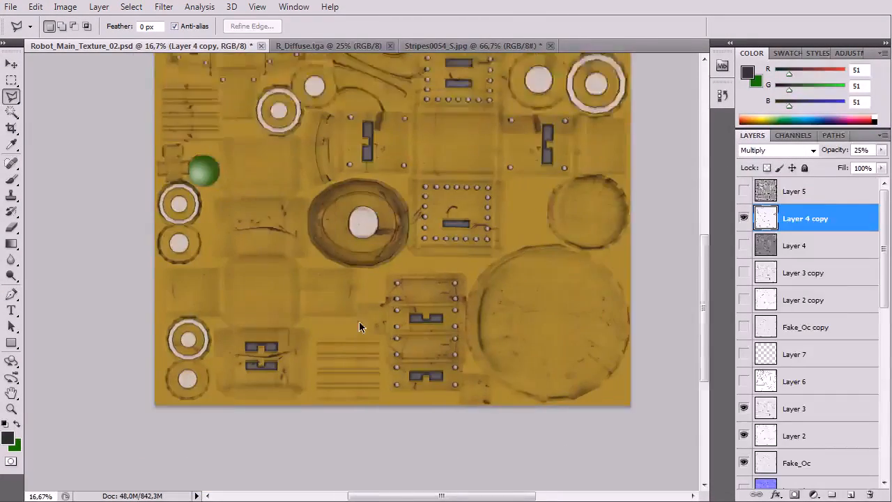
pyautogui.scroll(3, 343, 310)
pyautogui.hotkey('ctrl', 'v')
pyautogui.hotkey('ctrl', 't')
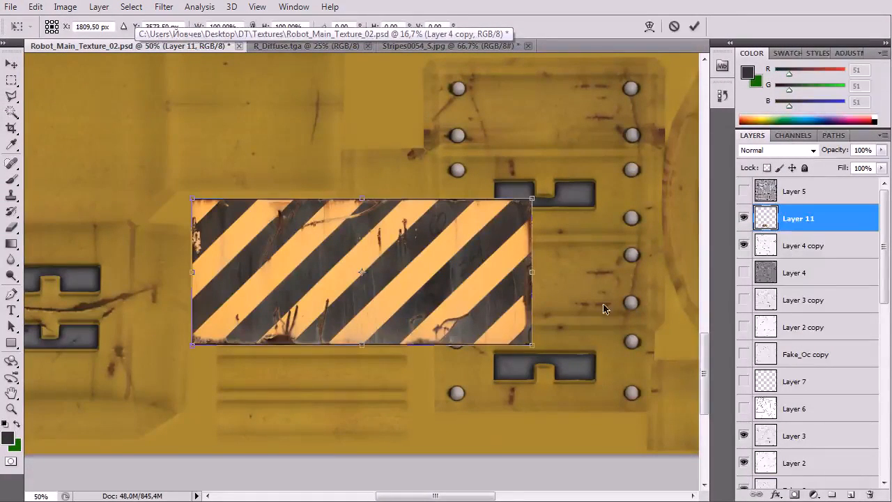
pyautogui.press('Return')
# Step: Move Layer 11 down the layer stack to sit between Layer 10 and Hue/Saturation 1
pyautogui.press('l')
pyautogui.scroll(-2, 808, 334)
pyautogui.scroll(-5, 798, 453)
pyautogui.scroll(-3, 799, 453)
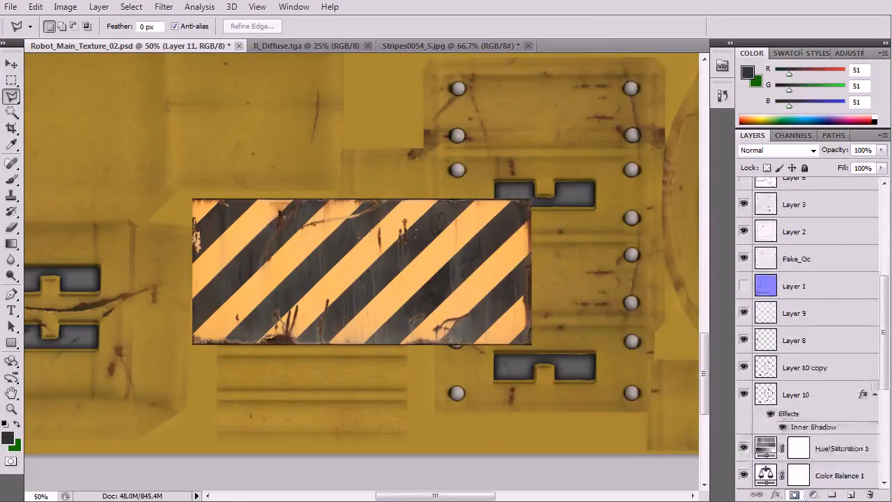
pyautogui.moveTo(799, 497); pyautogui.dragTo(773, 220)
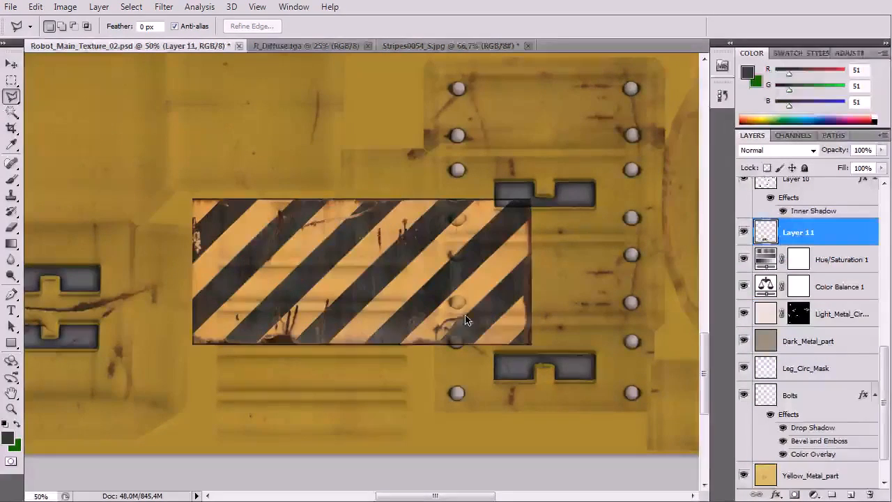
pyautogui.hotkey('ctrl', 't')
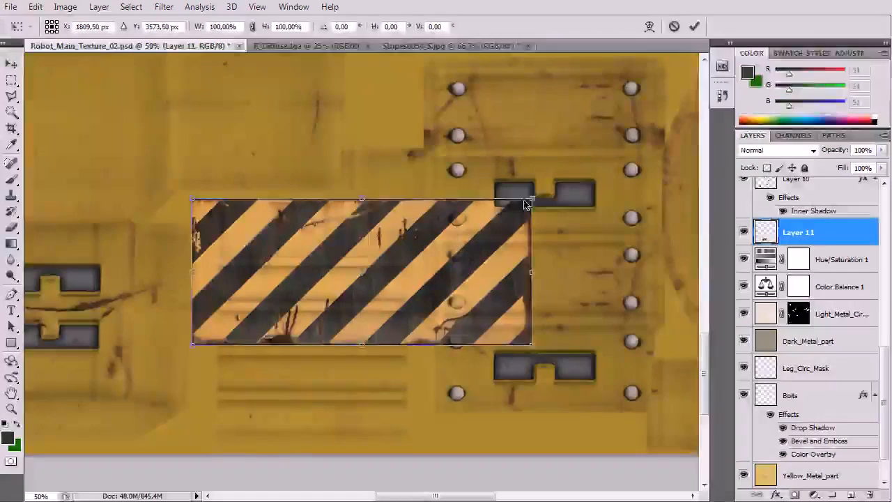
pyautogui.moveTo(526, 203); pyautogui.dragTo(400, 289)
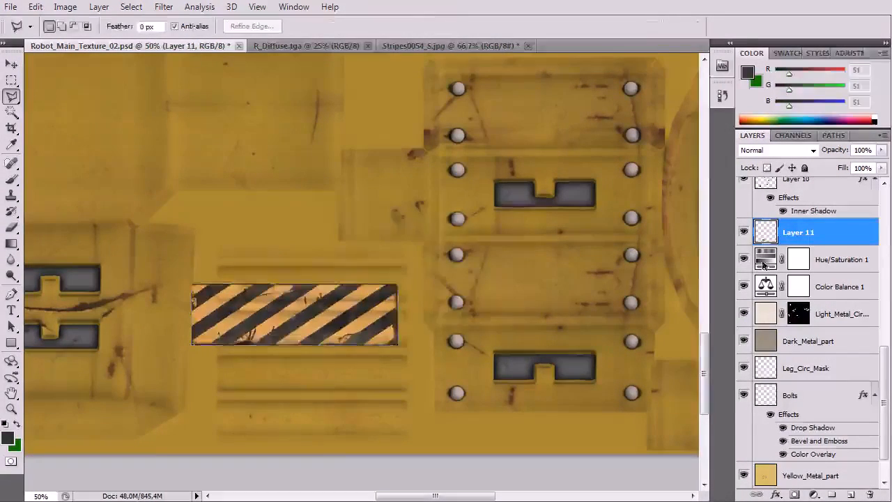
pyautogui.press('Escape')
# Step: Convert Layer 11 with the stripes to a Smart Object
pyautogui.rightClick(771, 233)
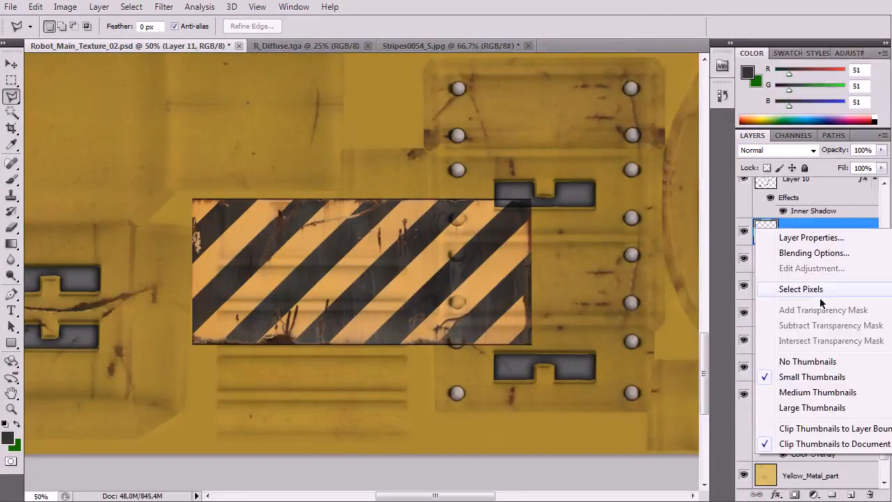
pyautogui.click(782, 219)
pyautogui.rightClick(786, 235)
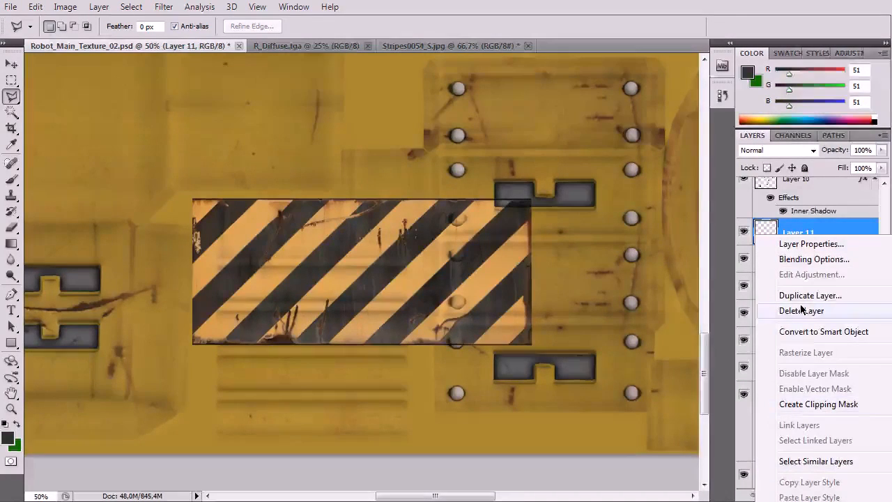
pyautogui.click(811, 333)
# Step: Scale the stripes to about 55.37% width and 34.04% height, fitting them over the uppermost slat of the slatted part
pyautogui.hotkey('ctrl', 't')
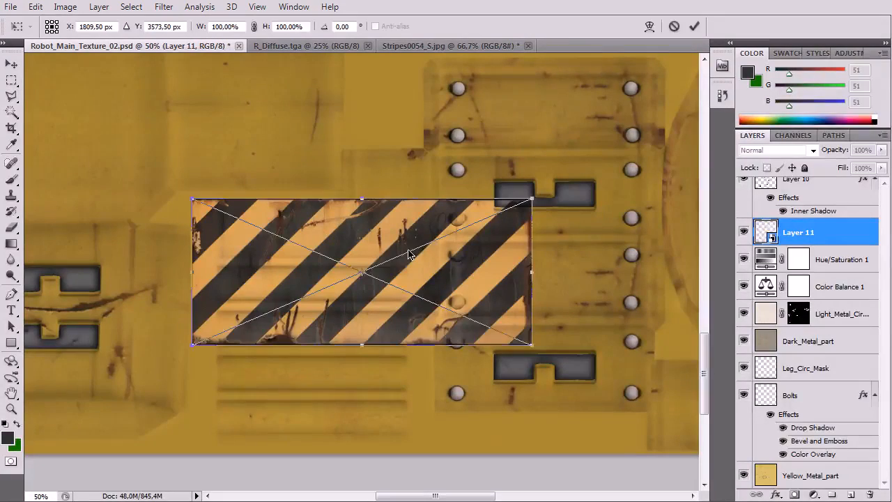
pyautogui.moveTo(537, 349); pyautogui.dragTo(364, 296)
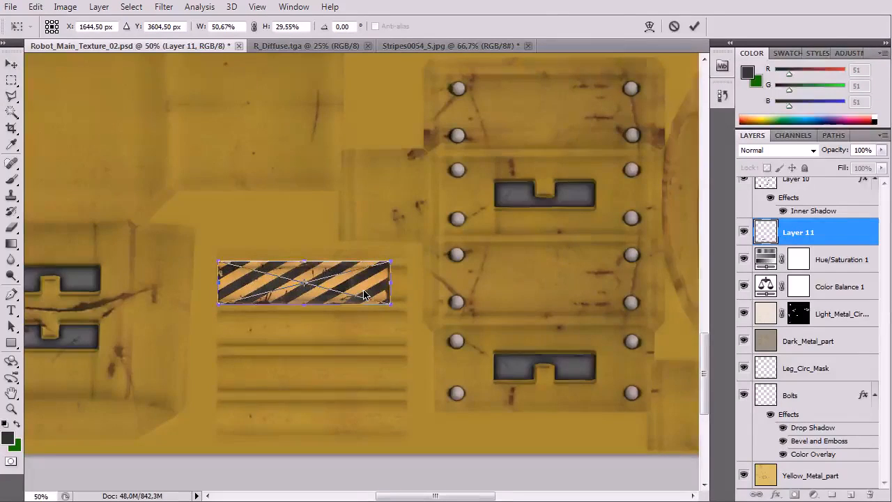
pyautogui.scroll(2, 364, 295)
pyautogui.moveTo(417, 295); pyautogui.dragTo(449, 304)
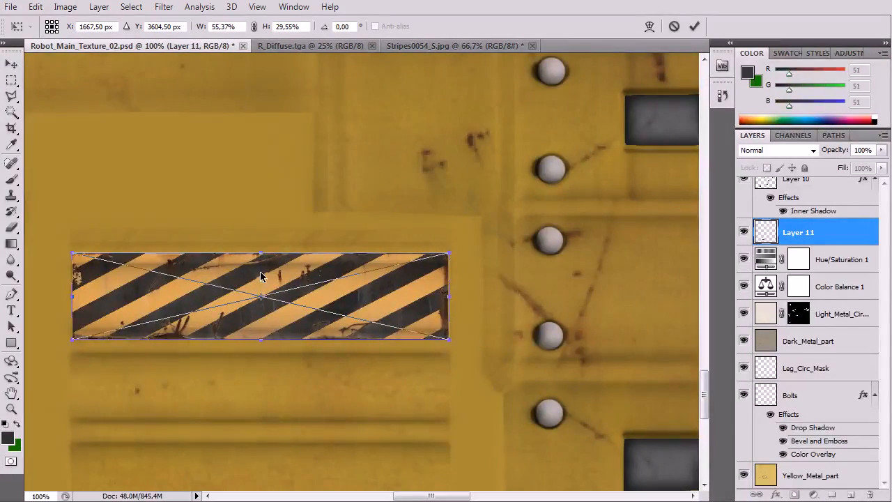
pyautogui.moveTo(264, 253); pyautogui.dragTo(266, 244)
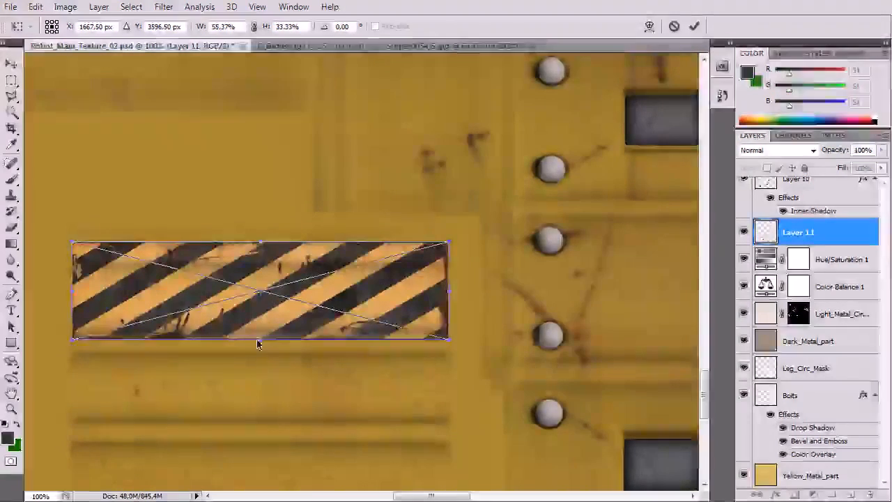
pyautogui.press('Return')
pyautogui.press('l')
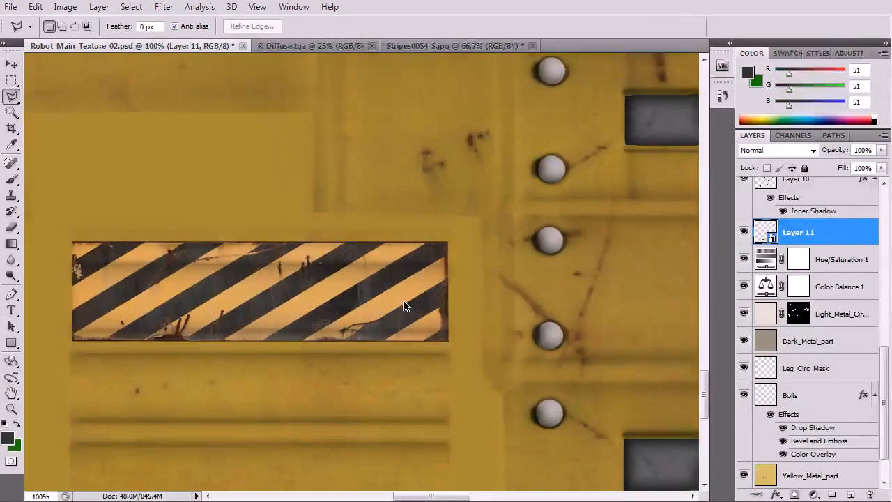
# Step: Duplicate Layer 11, flip the copy vertically and place it directly beneath the original to form a chevron pattern
pyautogui.rightClick(815, 236)
pyautogui.click(813, 276)
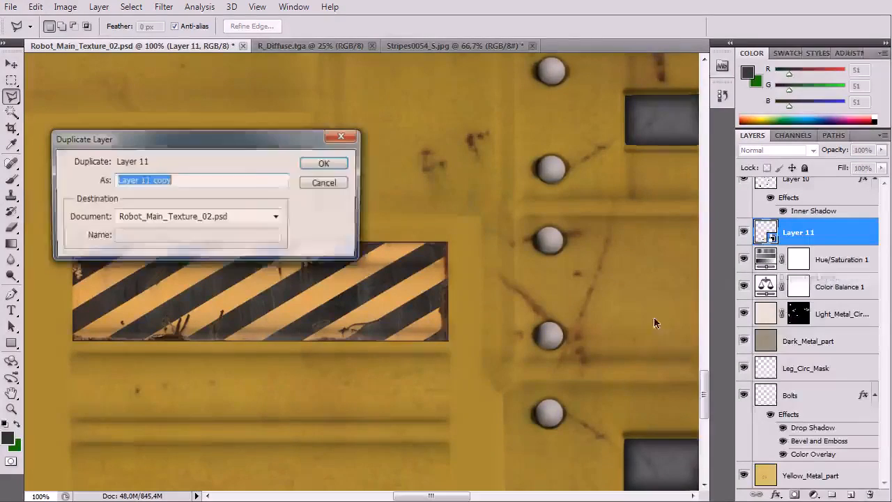
pyautogui.press('Return')
pyautogui.hotkey('ctrl', 't')
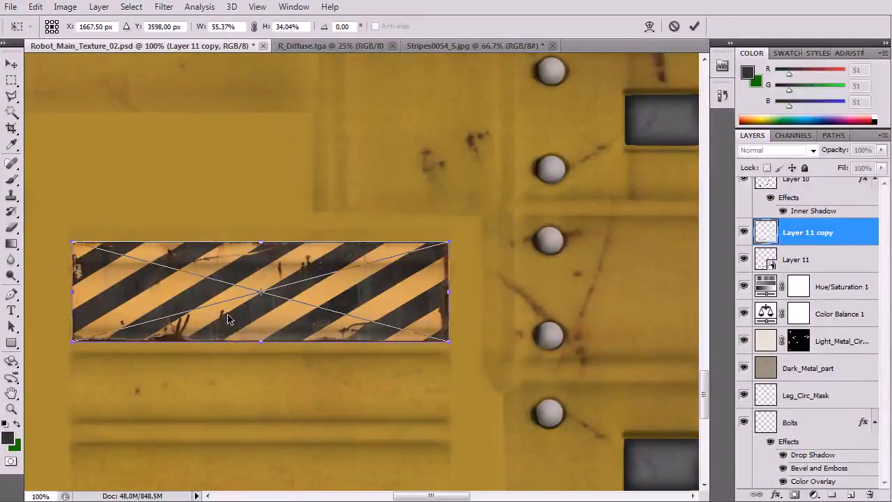
pyautogui.rightClick(233, 317)
pyautogui.click(263, 446)
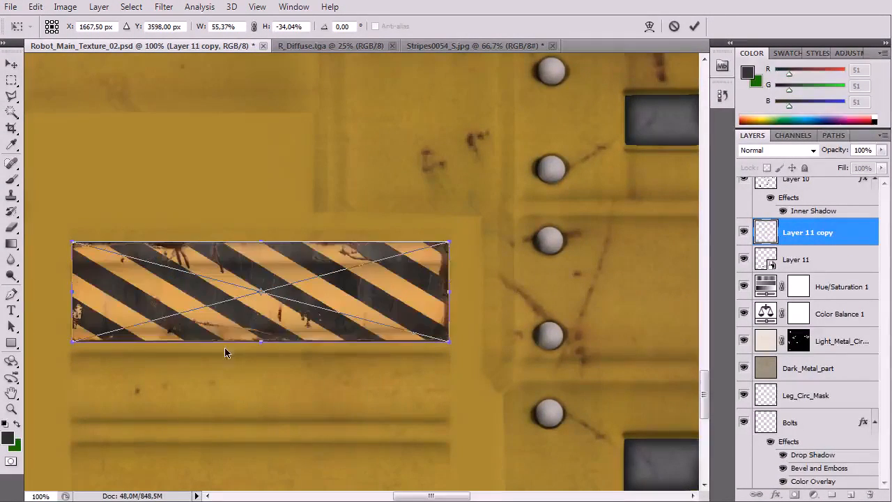
pyautogui.moveTo(245, 284); pyautogui.dragTo(251, 370)
pyautogui.press('Return')
pyautogui.press('l')
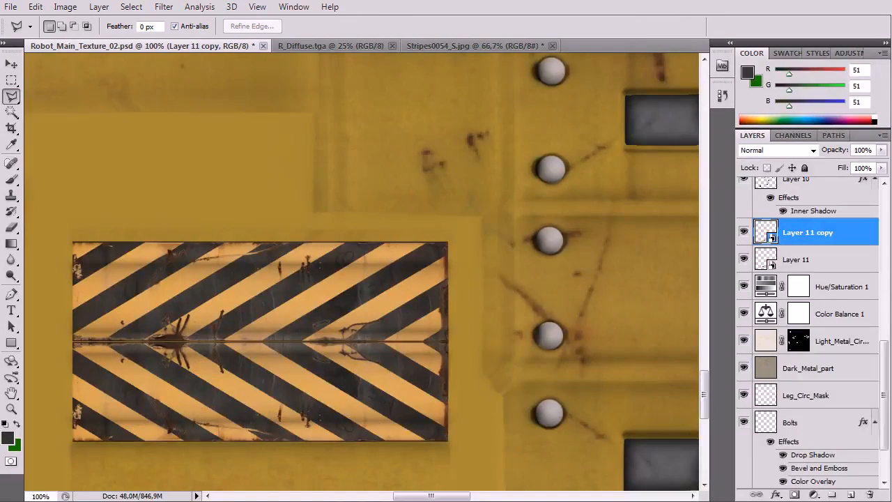
# Step: Nudge the flipped stripe copy up by two pixels to close the seam between the two strips
pyautogui.click(12, 64)
pyautogui.press('Up')
pyautogui.press('Up')
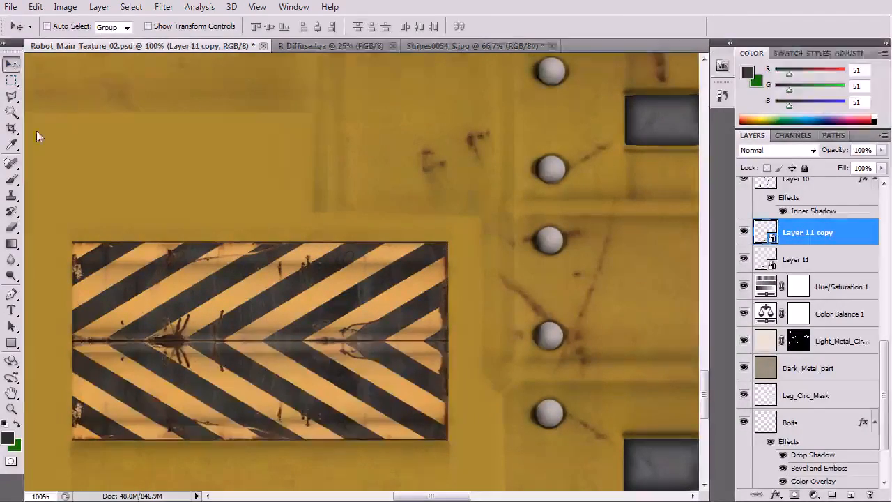
pyautogui.hotkey('ctrl', '-')
pyautogui.hotkey('ctrl', '-')
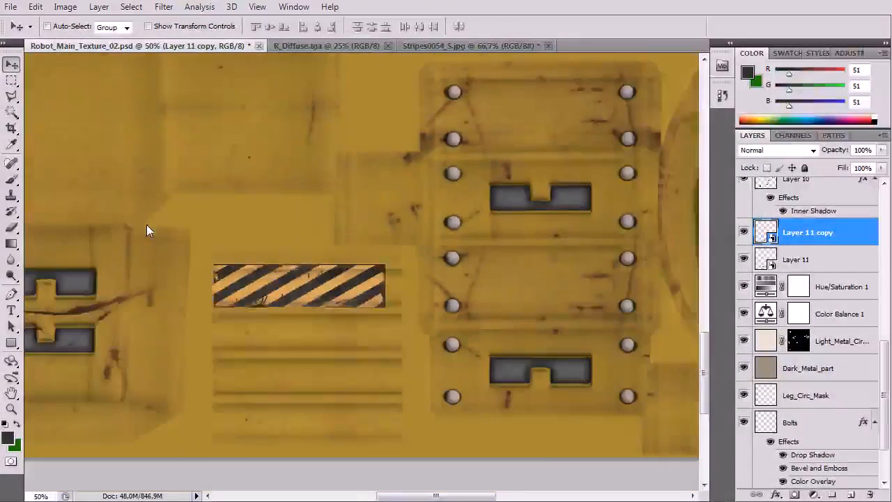
pyautogui.moveTo(378, 348); pyautogui.dragTo(387, 319)
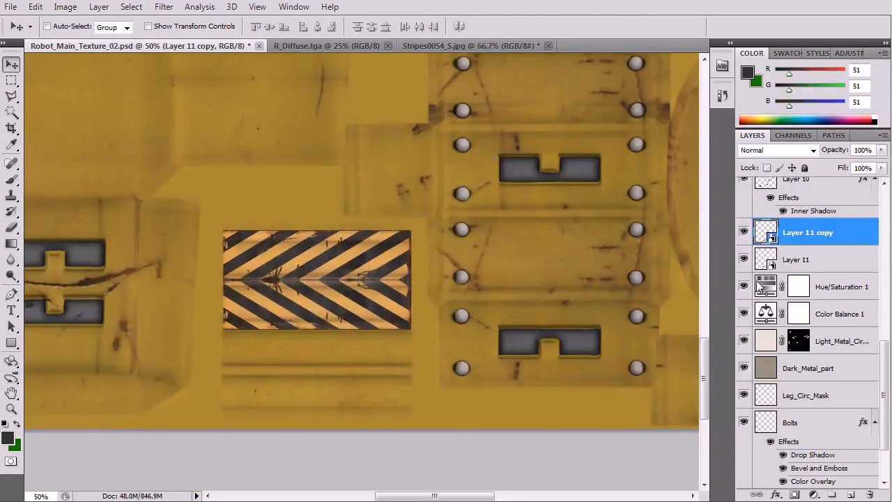
# Step: Duplicate both stripe layers, place the copies directly beneath the originals and compress them vertically to cover the remaining lower slats
pyautogui.keyDown('shift'); pyautogui.click(807, 257); pyautogui.keyUp('shift')
pyautogui.rightClick(807, 256)
pyautogui.click(829, 306)
pyautogui.press('Return')
pyautogui.moveTo(278, 294); pyautogui.dragTo(305, 398)
pyautogui.hotkey('ctrl', 't')
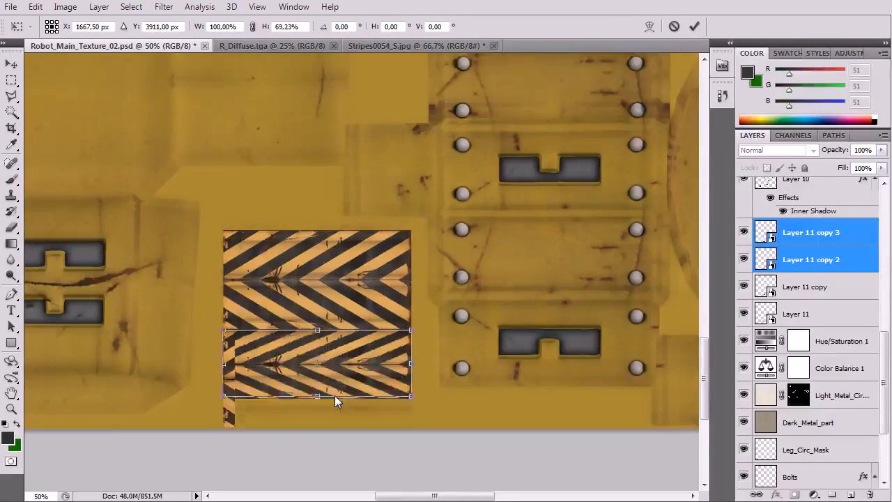
pyautogui.moveTo(331, 428); pyautogui.dragTo(327, 411)
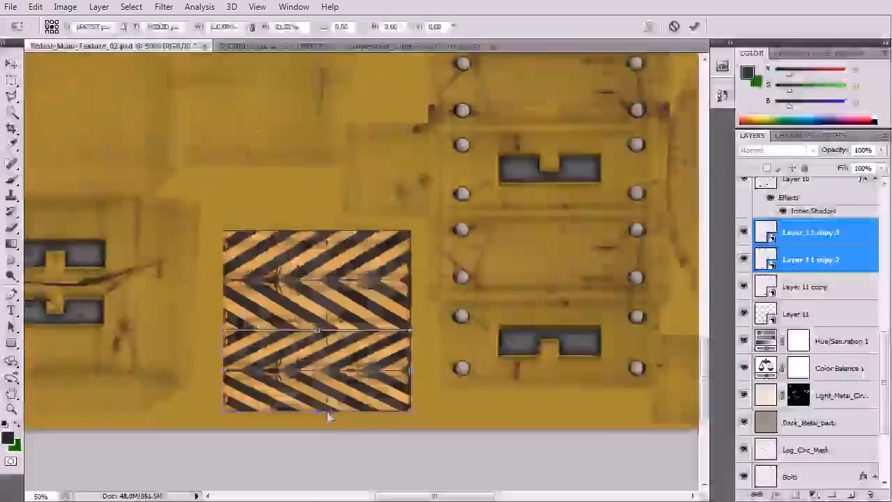
pyautogui.press('Return')
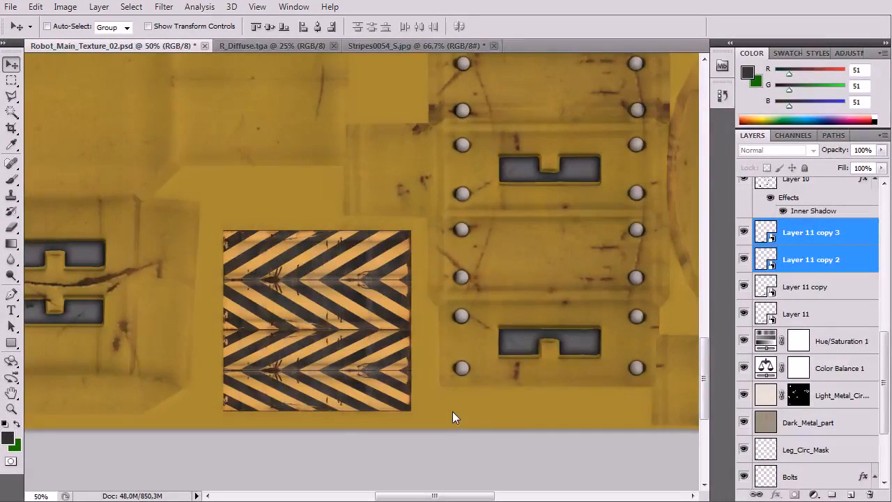
# Step: Merge the four stripe layers, from Layer 11 to Layer 11 copy 3, into a single layer
pyautogui.hotkey('ctrl', '-')
pyautogui.hotkey('ctrl', '-')
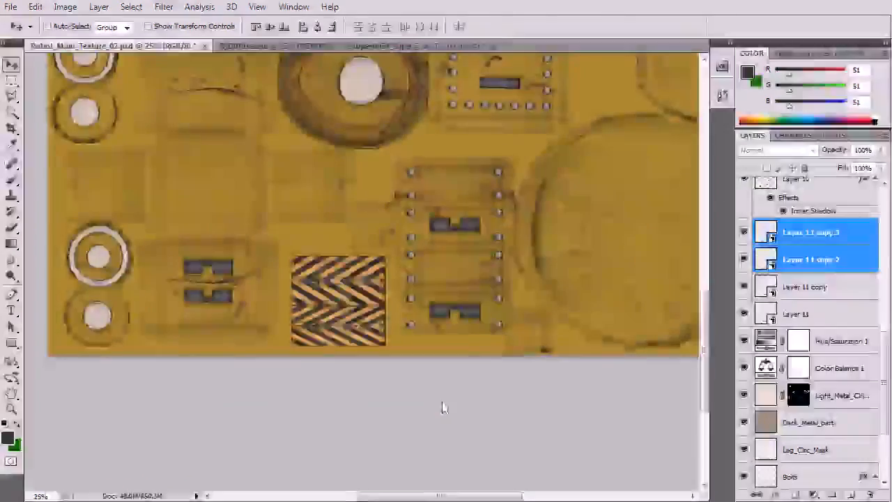
pyautogui.scroll(10, 301, 310)
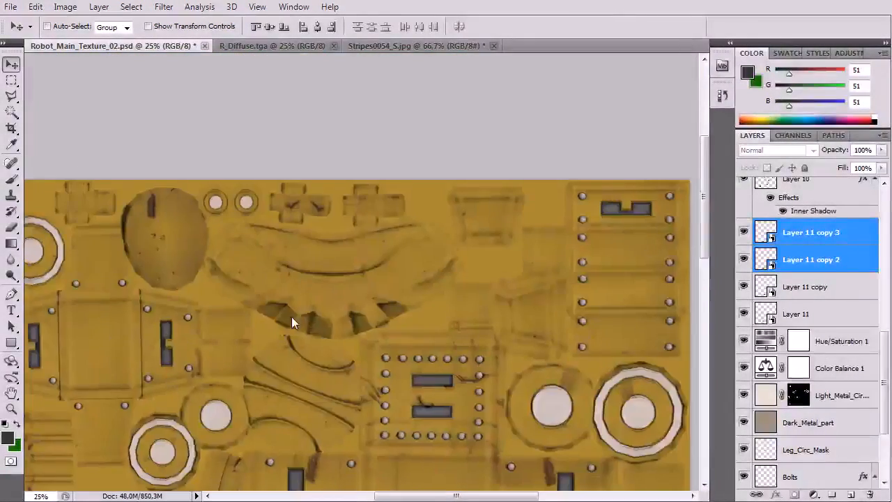
pyautogui.moveTo(291, 317); pyautogui.dragTo(437, 216)
pyautogui.moveTo(470, 478); pyautogui.dragTo(484, 300)
pyautogui.moveTo(363, 307); pyautogui.dragTo(316, 117)
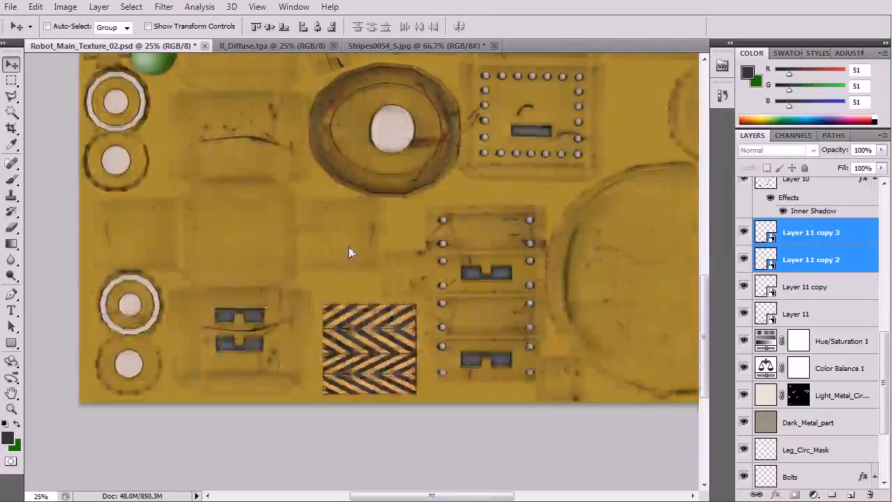
pyautogui.click(807, 314)
pyautogui.keyDown('shift'); pyautogui.click(830, 234); pyautogui.keyUp('shift')
pyautogui.rightClick(830, 235)
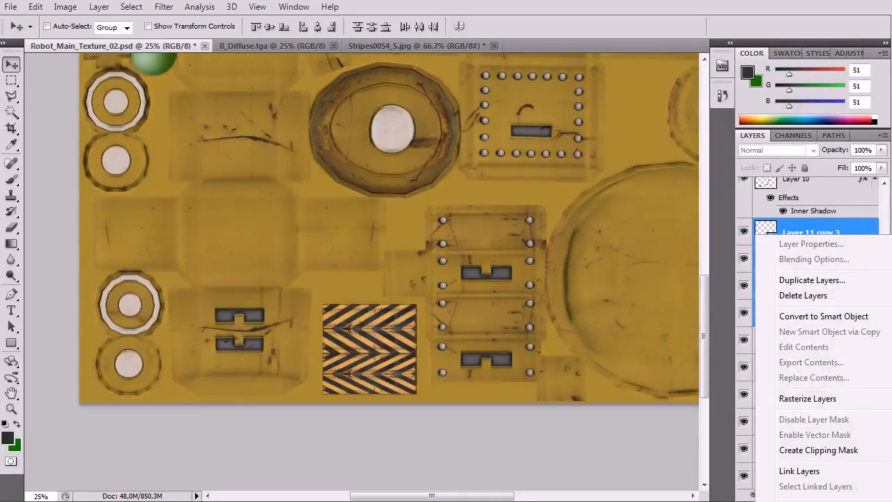
pyautogui.click(802, 501)
# Step: Duplicate the merged stripe layer and move the copy onto the second slatted part above the green eye sphere
pyautogui.moveTo(361, 226); pyautogui.dragTo(369, 298)
pyautogui.rightClick(832, 238)
pyautogui.click(800, 293)
pyautogui.press('Return')
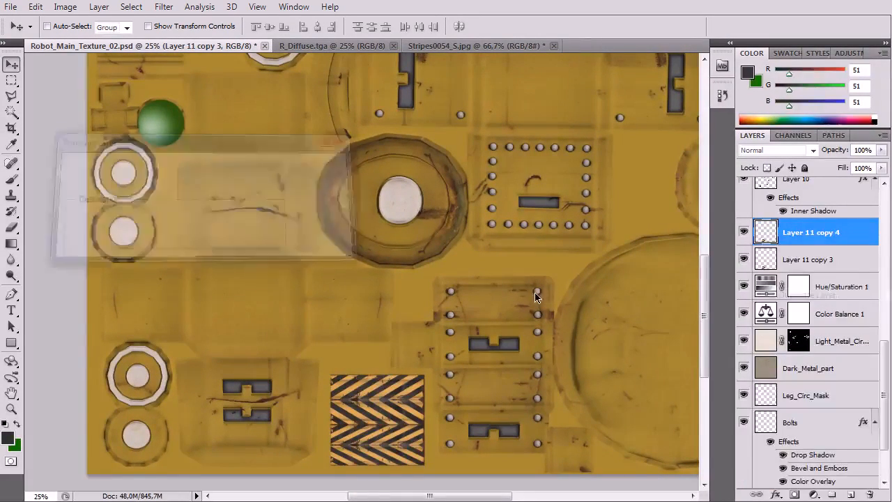
pyautogui.moveTo(319, 371); pyautogui.dragTo(127, 76)
pyautogui.moveTo(378, 148); pyautogui.dragTo(471, 317)
pyautogui.moveTo(313, 280); pyautogui.dragTo(263, 191)
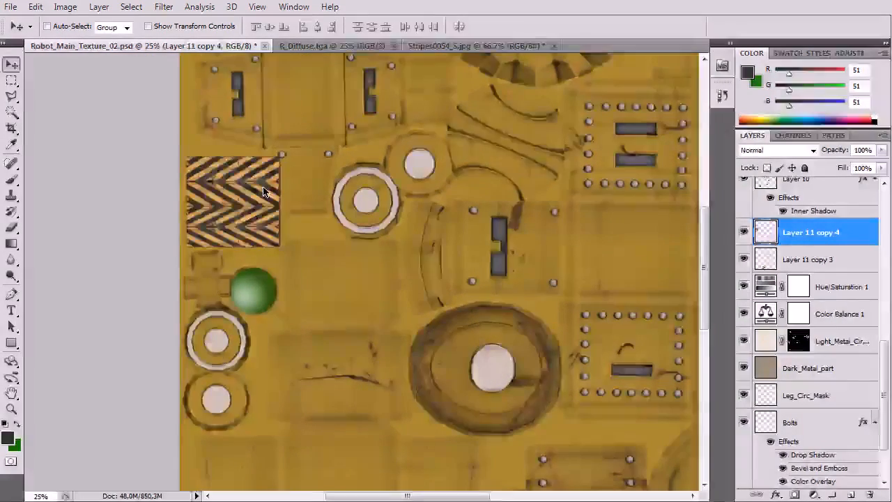
# Step: Lower the opacity of the duplicated stripe layer to 27% so the slats underneath show through
pyautogui.hotkey('ctrl', '+')
pyautogui.hotkey('ctrl', '+')
pyautogui.hotkey('ctrl', '+')
pyautogui.moveTo(174, 213); pyautogui.dragTo(456, 362)
pyautogui.click(882, 150)
pyautogui.moveTo(836, 168); pyautogui.dragTo(831, 162)
# Step: Try to scale the stripe copy to about 96.49% width and 89.04% height over the slats
pyautogui.hotkey('ctrl', 't')
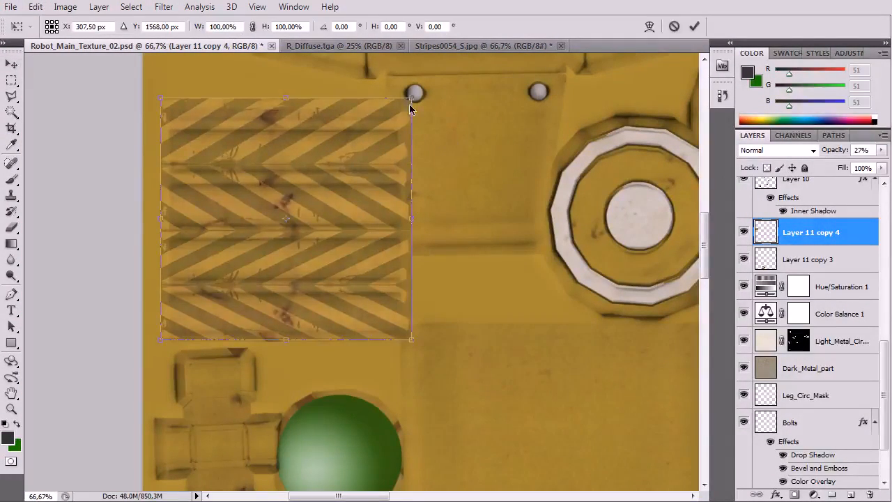
pyautogui.moveTo(411, 100); pyautogui.dragTo(398, 125)
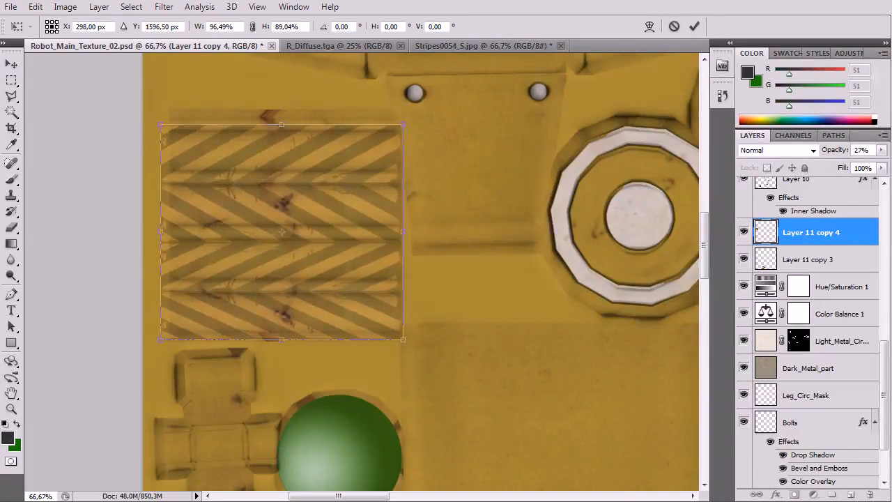
pyautogui.press('Return')
pyautogui.hotkey('ctrl', 'z')
# Step: Show the UV wireframe on Layer 6 as a guide for fitting the stripes
pyautogui.scroll(10, 781, 250)
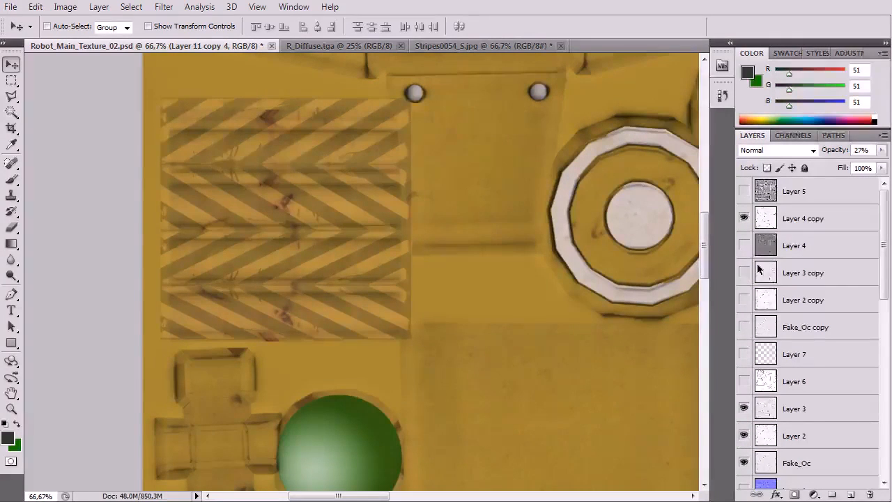
pyautogui.click(744, 354)
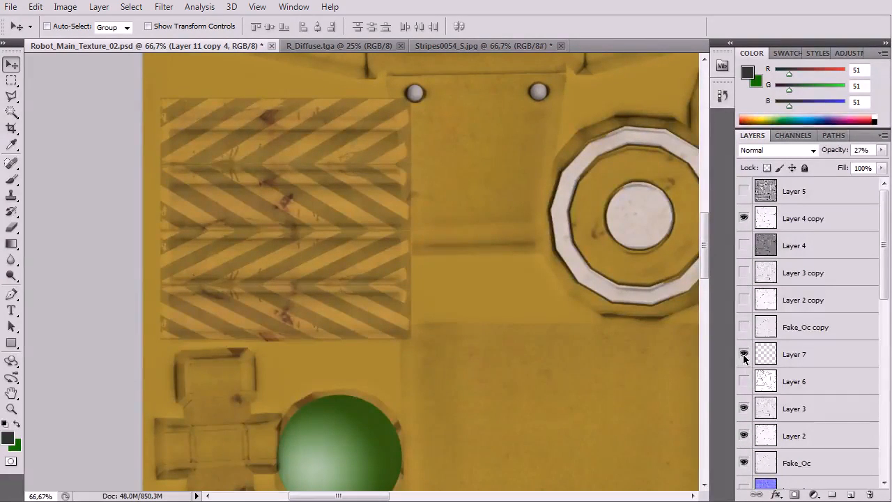
pyautogui.click(744, 327)
pyautogui.click(744, 327)
pyautogui.scroll(-4, 748, 258)
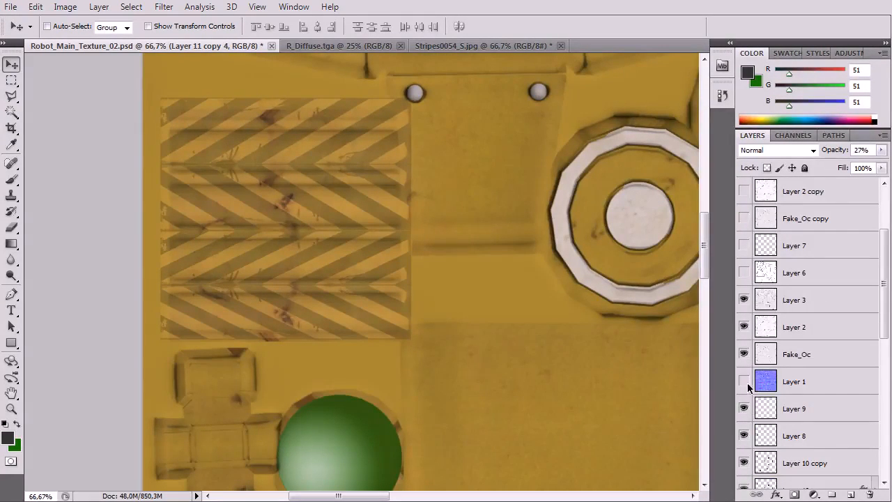
pyautogui.click(744, 272)
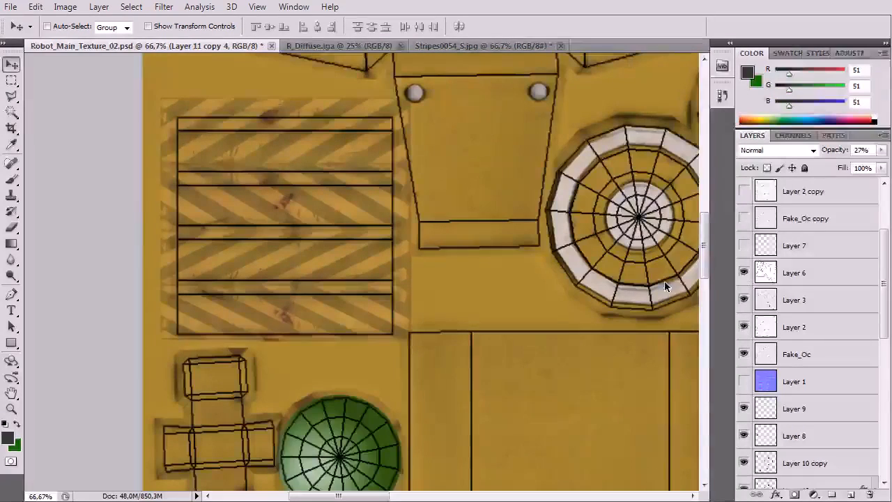
# Step: Scale the stripe copy to 87.25% width and 91.35% height to fit its UV outline, and restore its opacity to 100%
pyautogui.hotkey('ctrl', 't')
pyautogui.moveTo(161, 103); pyautogui.dragTo(177, 120)
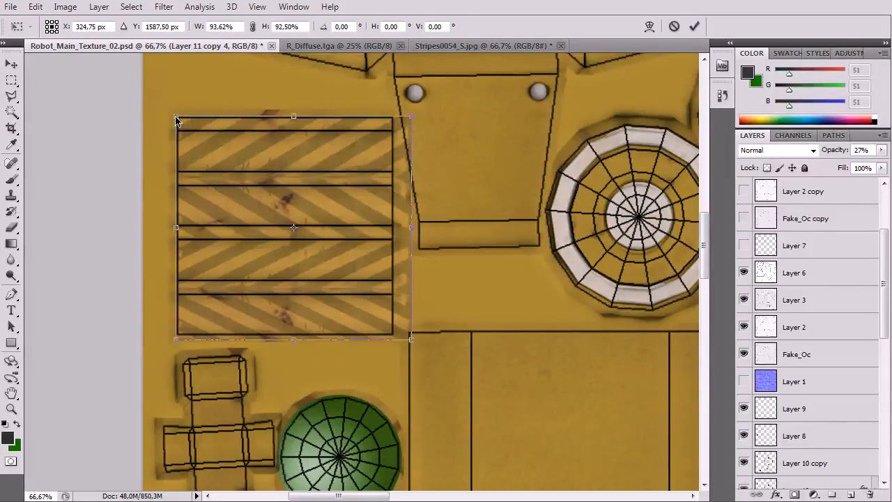
pyautogui.moveTo(410, 341); pyautogui.dragTo(394, 341)
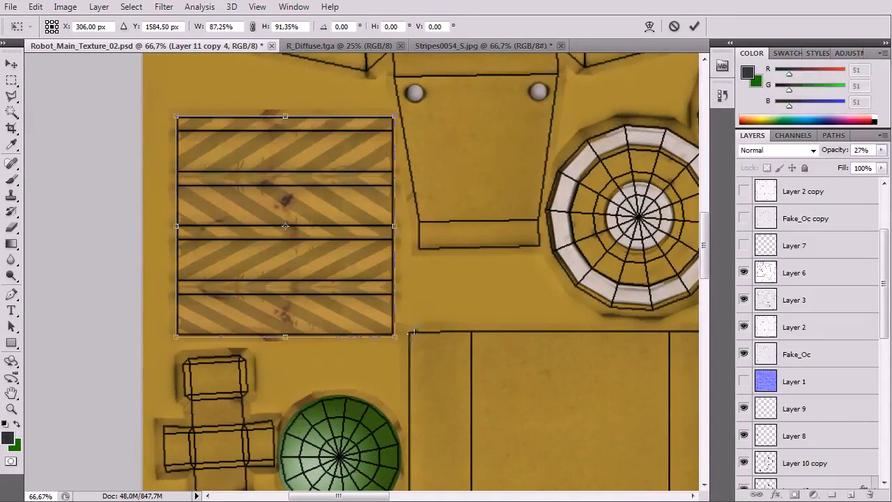
pyautogui.press('Return')
pyautogui.click(882, 149)
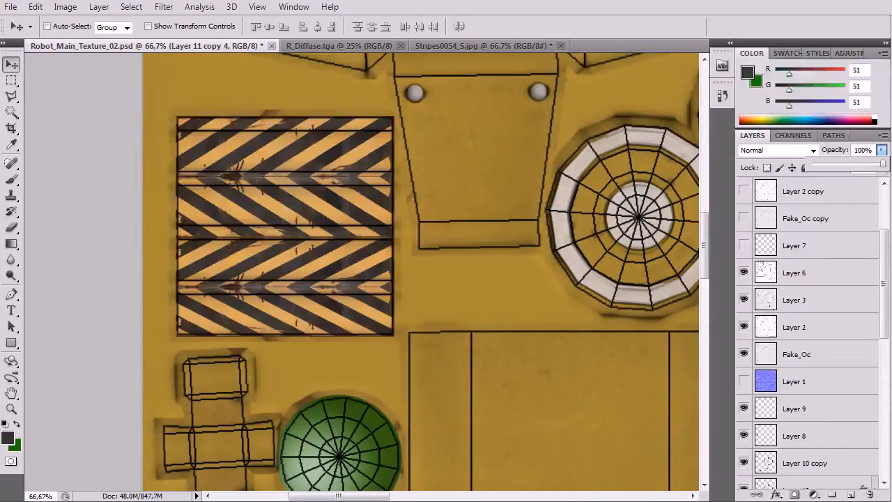
# Step: Check how the original stripe block near the texture's lower edge fits its UV outline
pyautogui.moveTo(450, 432); pyautogui.dragTo(339, 62)
pyautogui.moveTo(478, 446); pyautogui.dragTo(380, 72)
pyautogui.moveTo(481, 481); pyautogui.dragTo(259, 175)
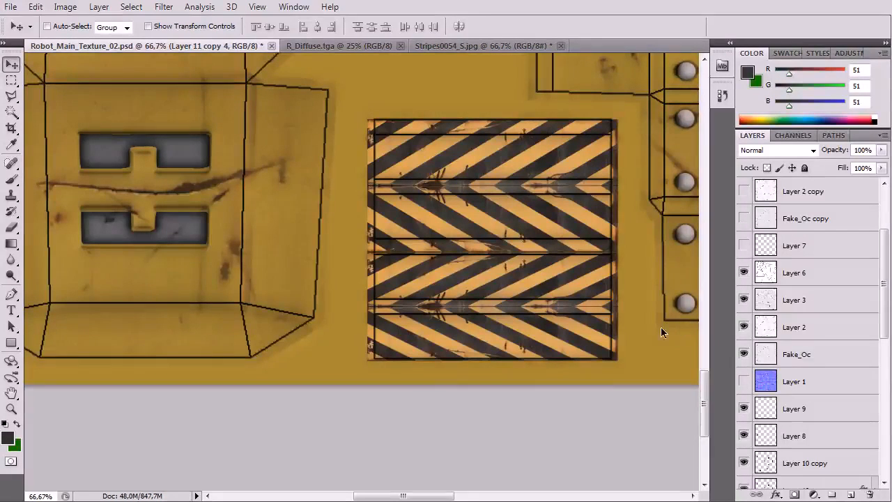
pyautogui.hotkey('ctrl', '-')
pyautogui.hotkey('ctrl', '-')
pyautogui.hotkey('ctrl', '-')
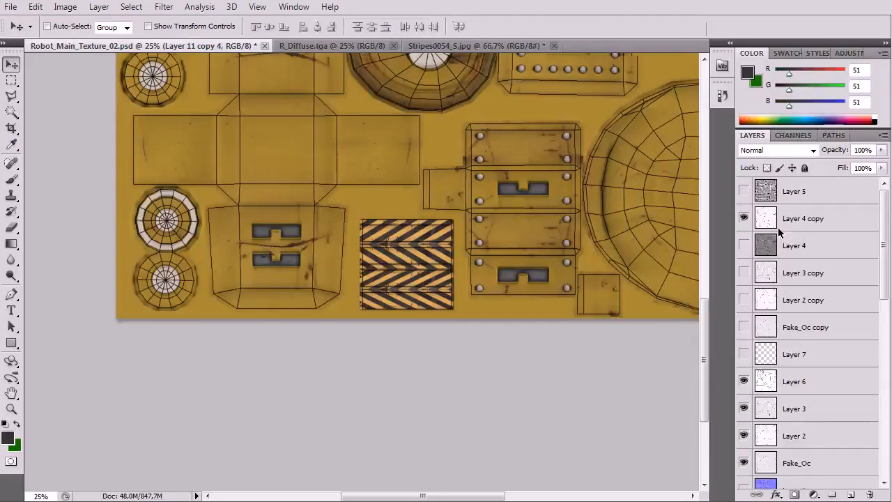
# Step: Hide the wireframe on Layer 6, rename that layer UVs and save the document
pyautogui.scroll(-3, 778, 228)
pyautogui.scroll(3, 762, 248)
pyautogui.scroll(-3, 767, 264)
pyautogui.scroll(1, 778, 294)
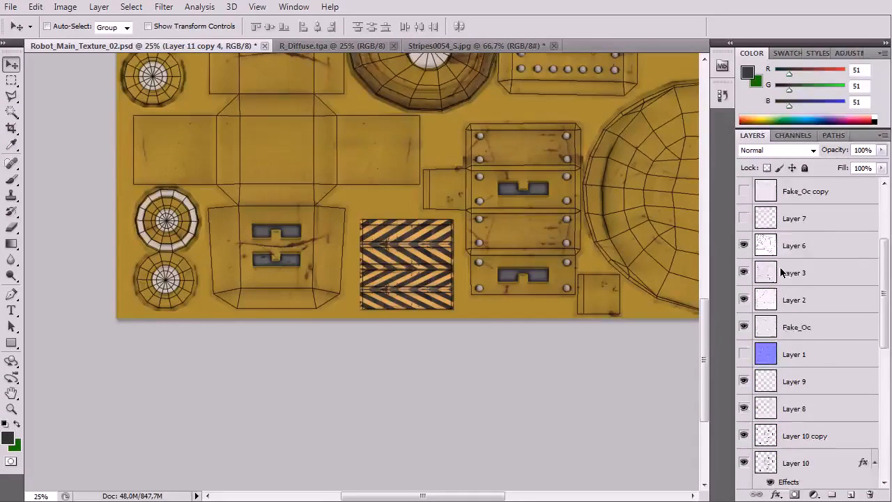
pyautogui.scroll(1, 781, 275)
pyautogui.scroll(-2, 750, 304)
pyautogui.scroll(4, 755, 308)
pyautogui.scroll(-1, 749, 298)
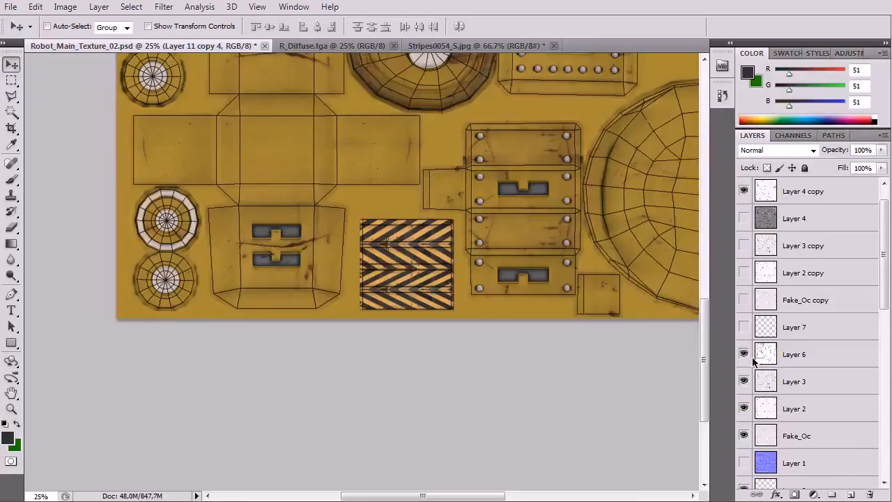
pyautogui.click(745, 354)
pyautogui.click(798, 357)
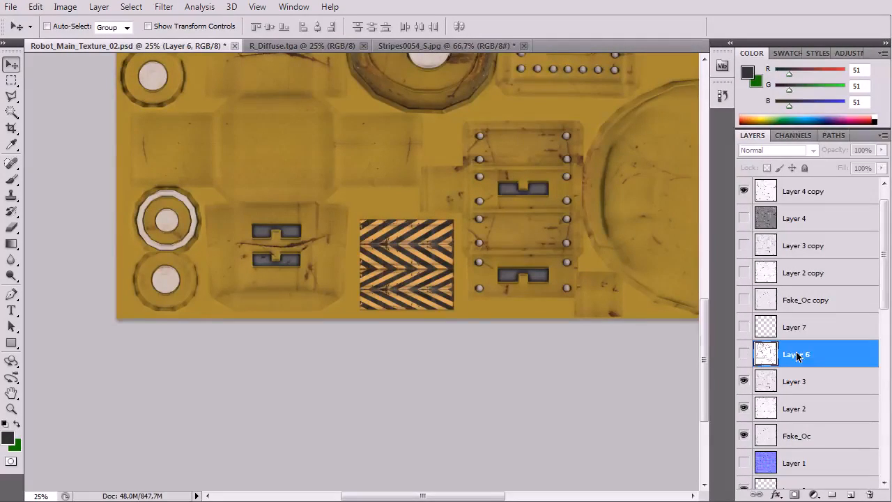
pyautogui.press('Return')
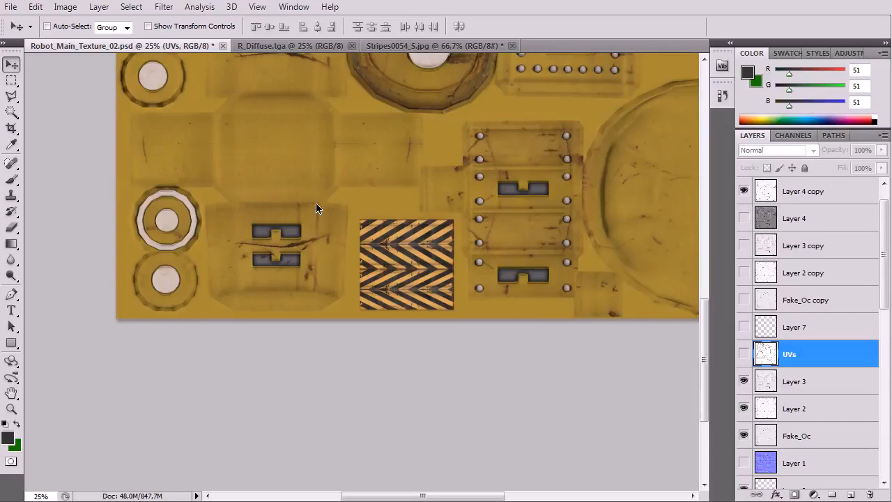
pyautogui.hotkey('ctrl', 's')
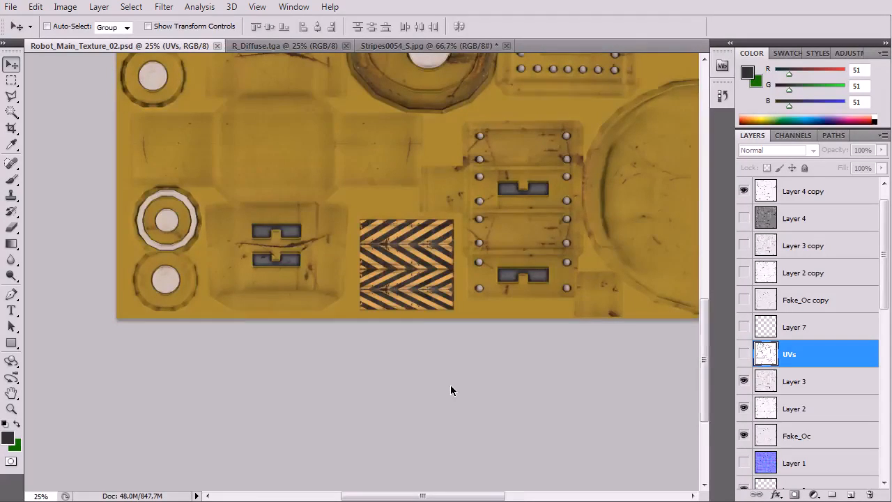
# Step: Copy the whole visible texture as merged, deselect it and switch to the R_Diffuse.tga document
pyautogui.hotkey('ctrl', '-')
pyautogui.hotkey('ctrl', '-')
pyautogui.hotkey('ctrl', 'a')
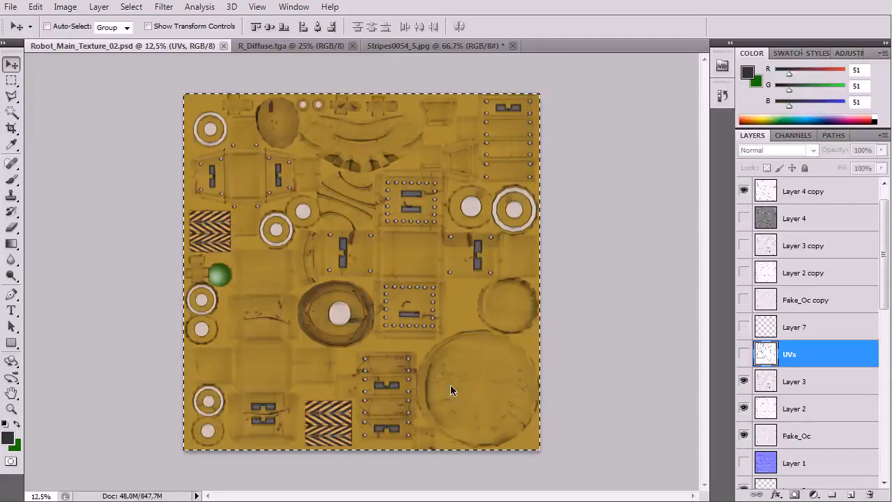
pyautogui.hotkey('ctrl', 'd')
pyautogui.click(302, 46)
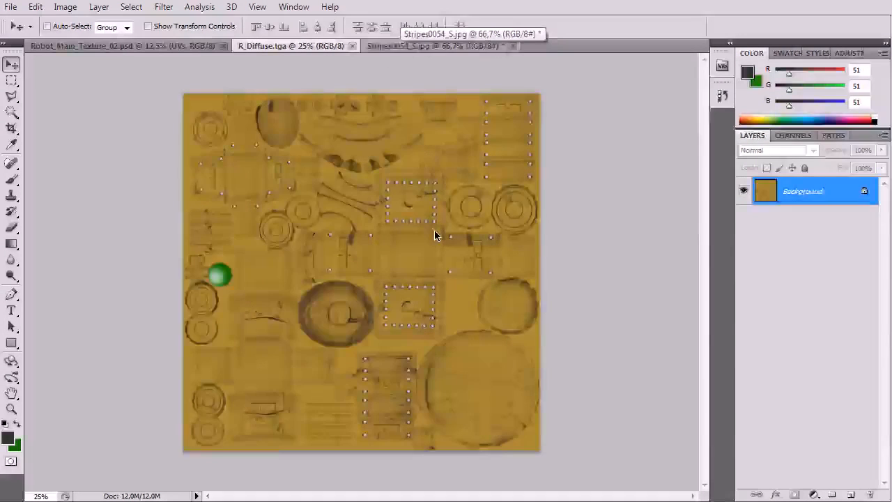
# Step: Paste the copied texture into R_Diffuse.tga and scale it down to fit the canvas exactly
pyautogui.hotkey('ctrl', 'v')
pyautogui.hotkey('ctrl', 't')
pyautogui.hotkey('ctrl', '-')
pyautogui.hotkey('ctrl', '-')
pyautogui.hotkey('ctrl', '-')
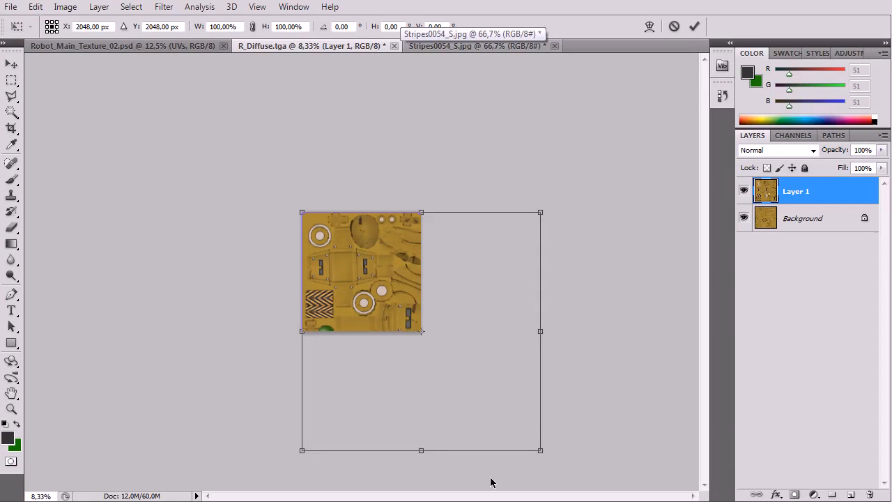
pyautogui.moveTo(540, 450); pyautogui.dragTo(421, 336)
pyautogui.press('Return')
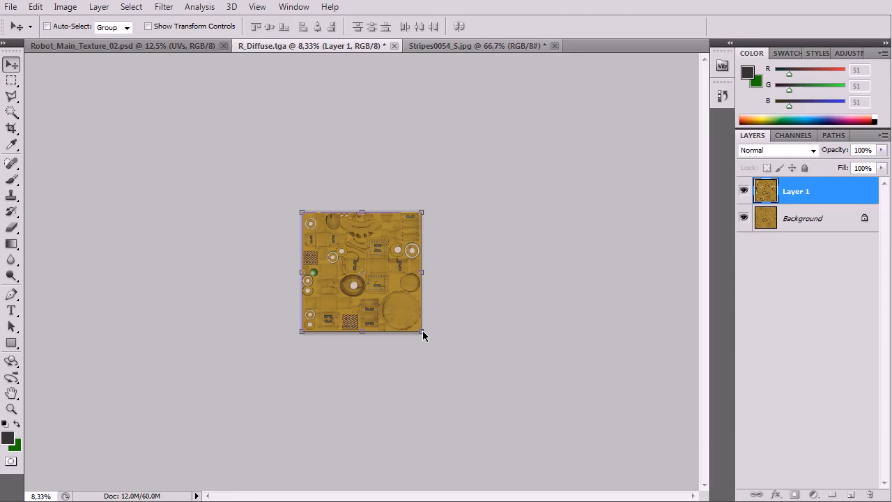
# Step: Flatten R_Diffuse.tga with the pasted texture into a single background layer
pyautogui.hotkey('ctrl', '+')
pyautogui.hotkey('ctrl', '+')
pyautogui.hotkey('ctrl', '+')
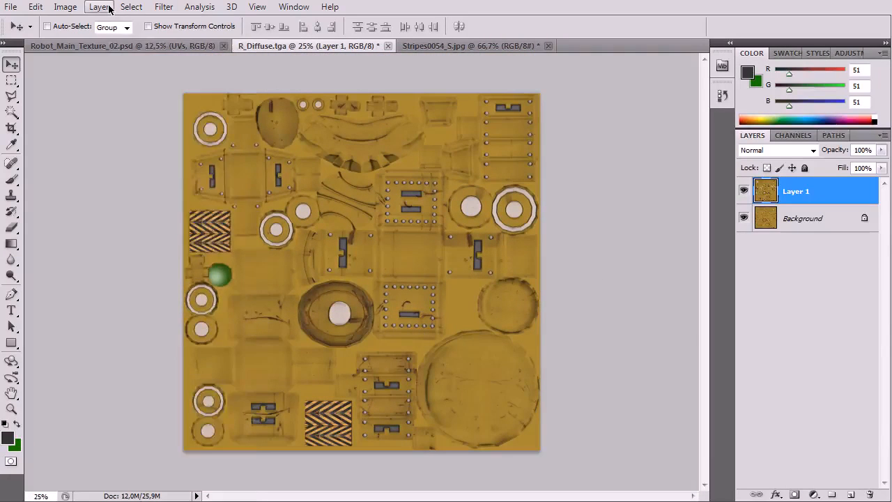
pyautogui.click(98, 7)
pyautogui.click(123, 462)
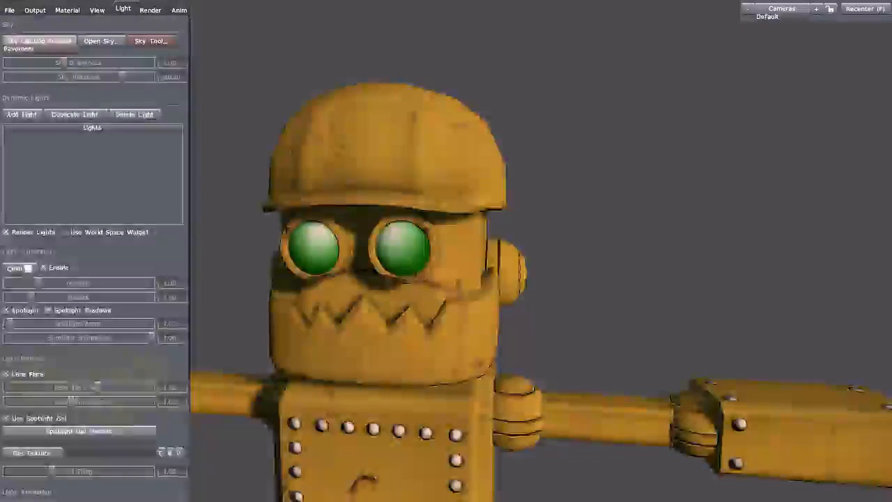
# Step: Switch to Marmoset Toolbag and examine the updated texture on the robot from several sides under different sky rotations
pyautogui.moveTo(609, 286); pyautogui.dragTo(583, 291)
pyautogui.scroll(-3, 558, 232)
pyautogui.moveTo(558, 231); pyautogui.dragTo(391, 355)
pyautogui.moveTo(567, 328)
pyautogui.mouseDown()
pyautogui.moveTo(551, 330)
pyautogui.moveTo(566, 328)
pyautogui.mouseUp()
pyautogui.moveTo(404, 298); pyautogui.dragTo(662, 201)
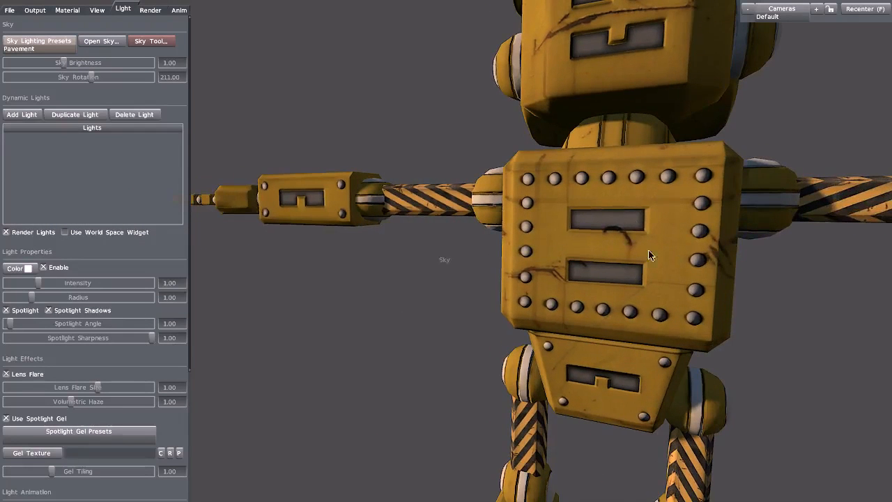
pyautogui.moveTo(648, 250); pyautogui.dragTo(464, 342)
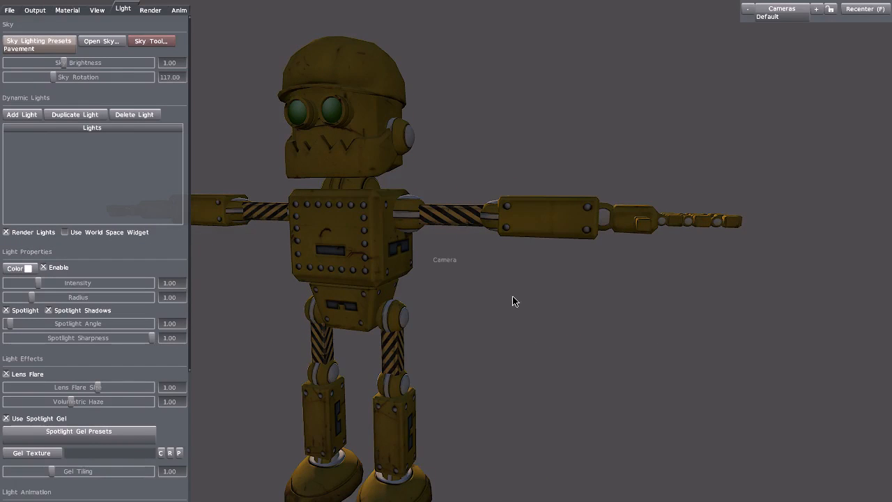
pyautogui.moveTo(512, 301); pyautogui.dragTo(468, 321)
pyautogui.moveTo(524, 335); pyautogui.dragTo(483, 260)
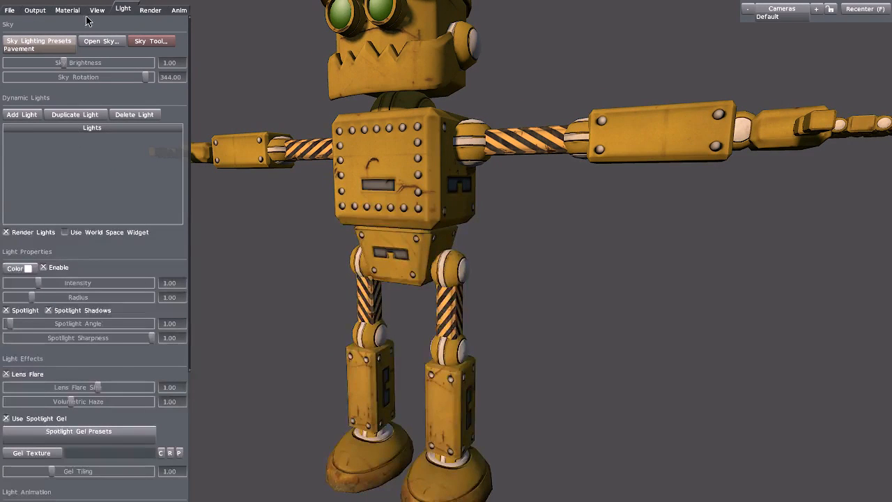
pyautogui.moveTo(591, 246); pyautogui.dragTo(516, 230)
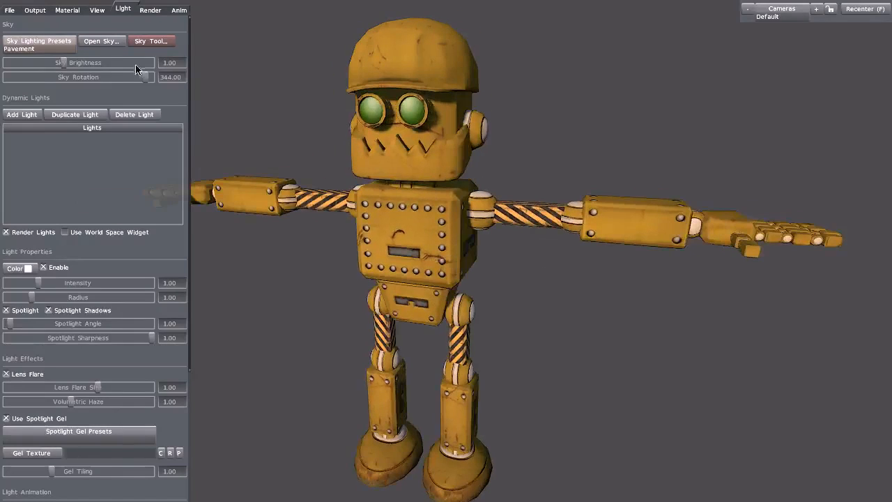
# Step: Enable specularity on the robot's material and set Specular Intensity to 0.32, Specular Sharpness to 13.14 and Specular Fresnel to 2.07
pyautogui.click(67, 9)
pyautogui.click(14, 298)
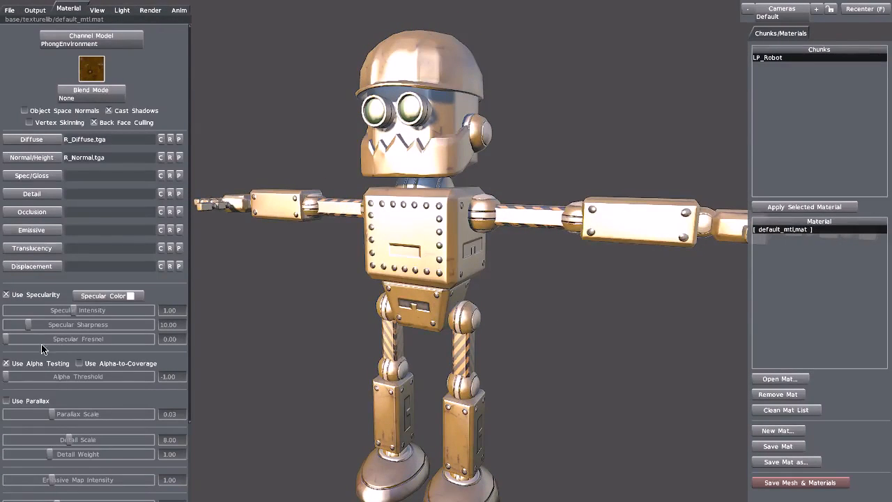
pyautogui.moveTo(30, 339); pyautogui.dragTo(101, 338)
pyautogui.moveTo(32, 325); pyautogui.dragTo(53, 310)
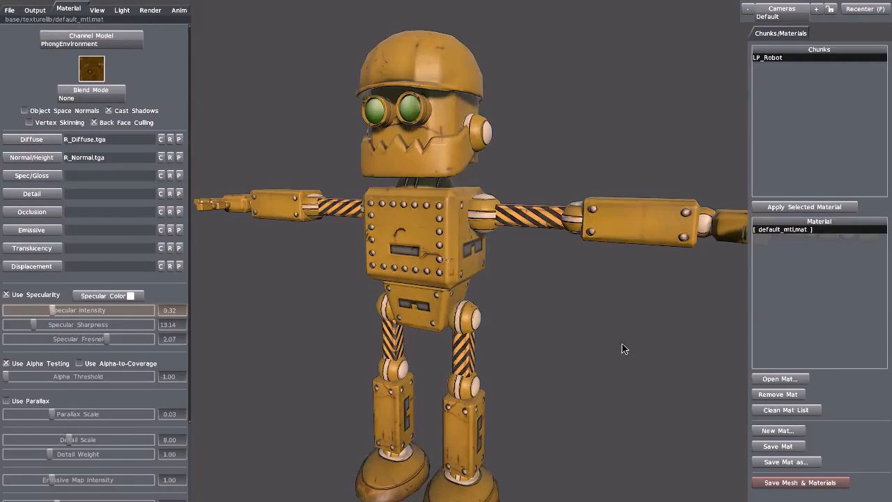
pyautogui.moveTo(611, 346); pyautogui.dragTo(568, 364)
pyautogui.press('f')
pyautogui.moveTo(582, 326)
pyautogui.mouseDown()
pyautogui.moveTo(539, 343)
pyautogui.moveTo(589, 337)
pyautogui.moveTo(554, 334)
pyautogui.moveTo(573, 336)
pyautogui.mouseUp()
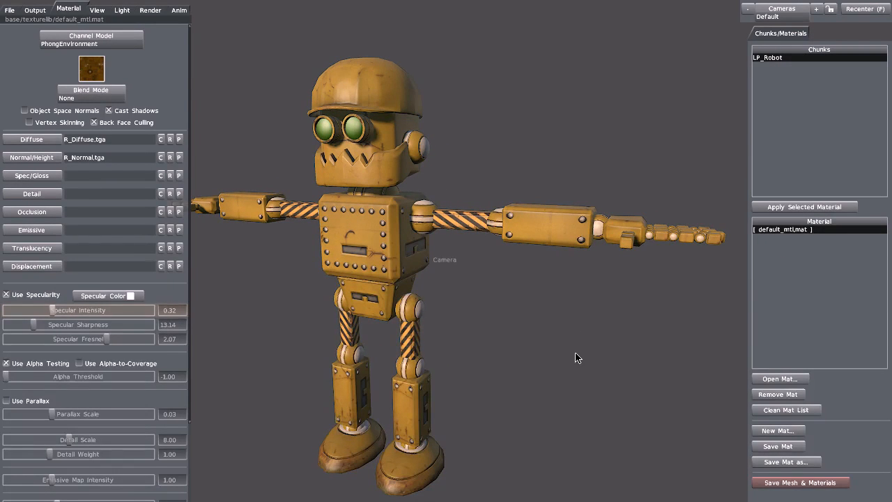
# Step: Switch to Photoshop, duplicate the background layer of R_Diffuse.tga and return to the Robot_Main_Texture_02.psd document
pyautogui.hotkey('alt', 'Tab')
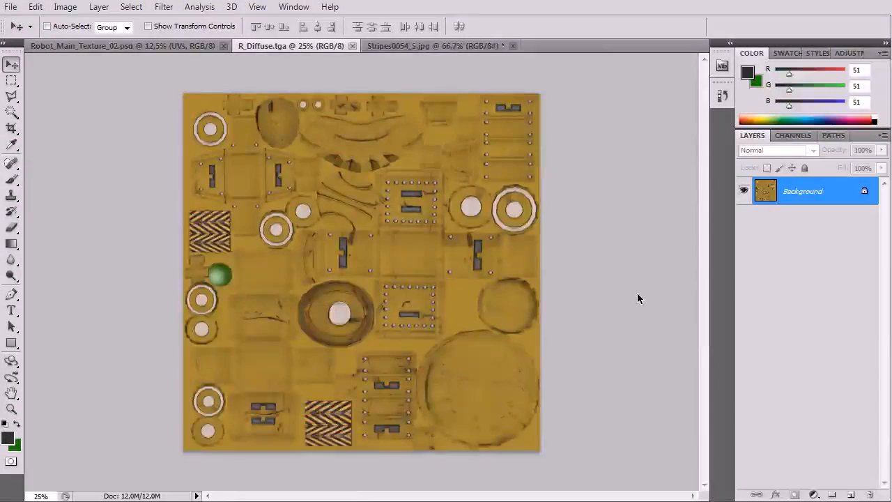
pyautogui.hotkey('ctrl', 'j')
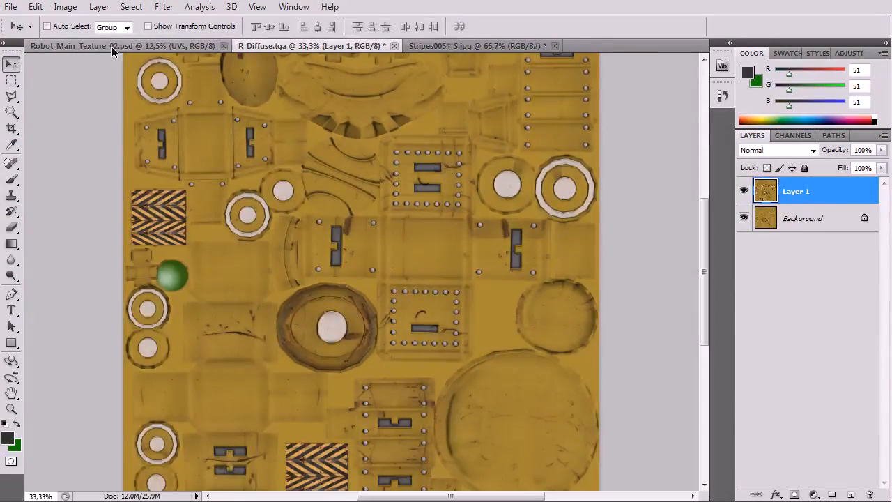
pyautogui.hotkey('ctrl', '-')
pyautogui.hotkey('ctrl', 'shift', 'Tab')
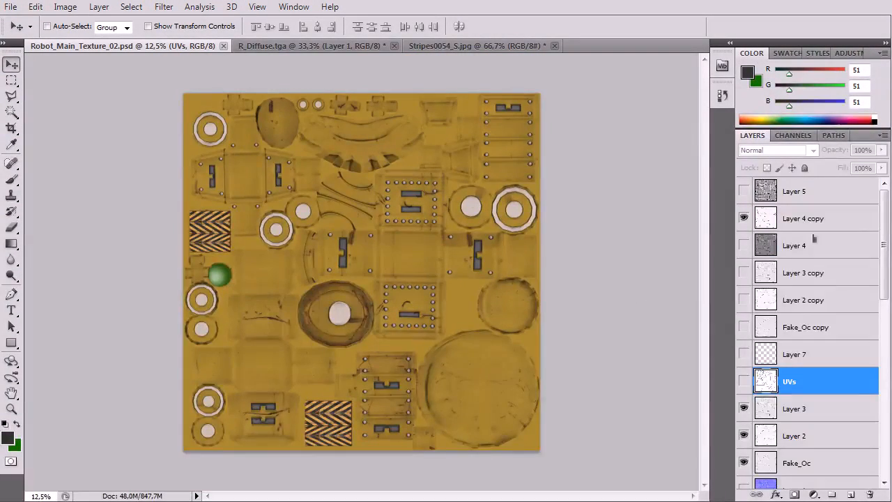
# Step: Look through the layer stack of Robot_Main_Texture_02.psd and create a new layer group directly above Layer 3
pyautogui.click(746, 218)
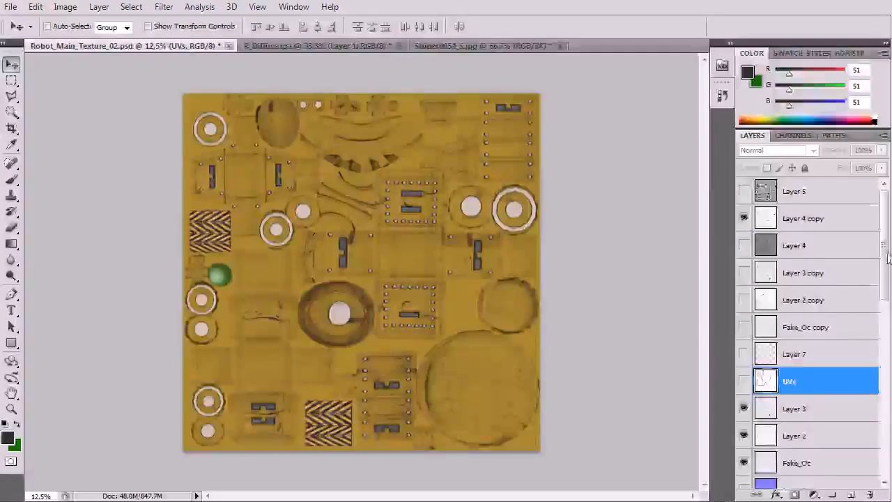
pyautogui.scroll(-10, 763, 196)
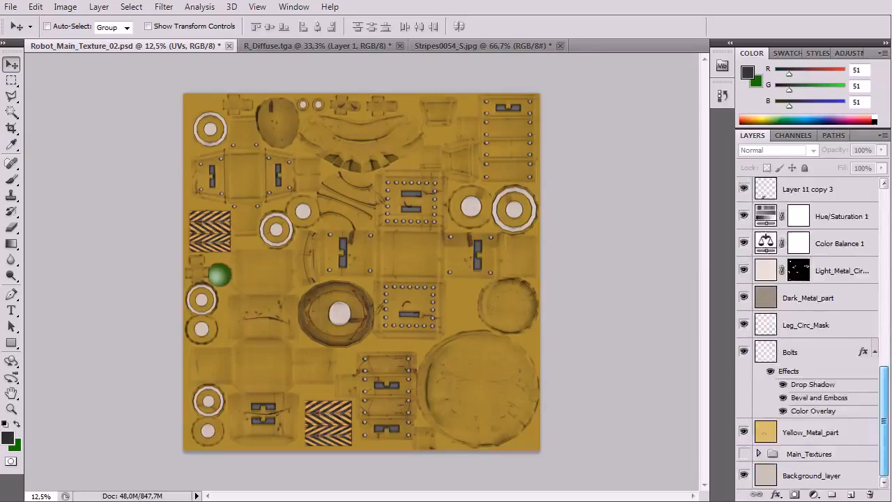
pyautogui.scroll(10, 763, 197)
pyautogui.scroll(-10, 808, 327)
pyautogui.scroll(-3, 806, 342)
pyautogui.scroll(10, 806, 342)
pyautogui.click(805, 338)
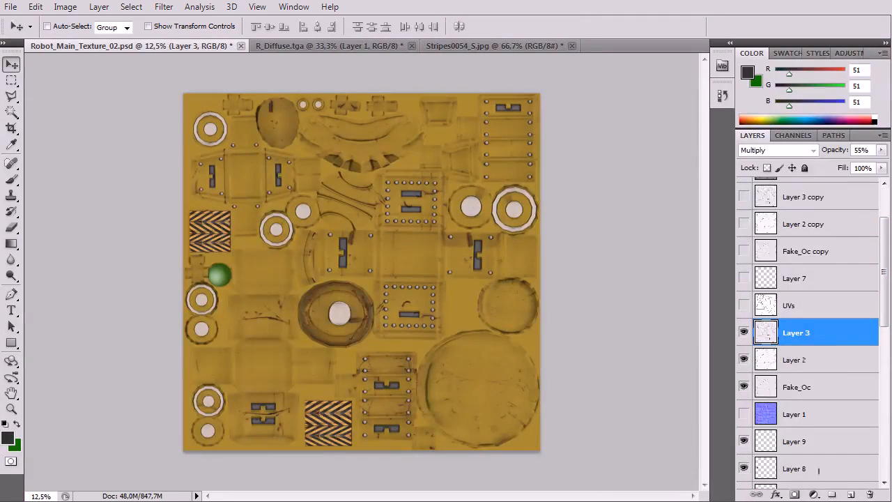
pyautogui.click(831, 494)
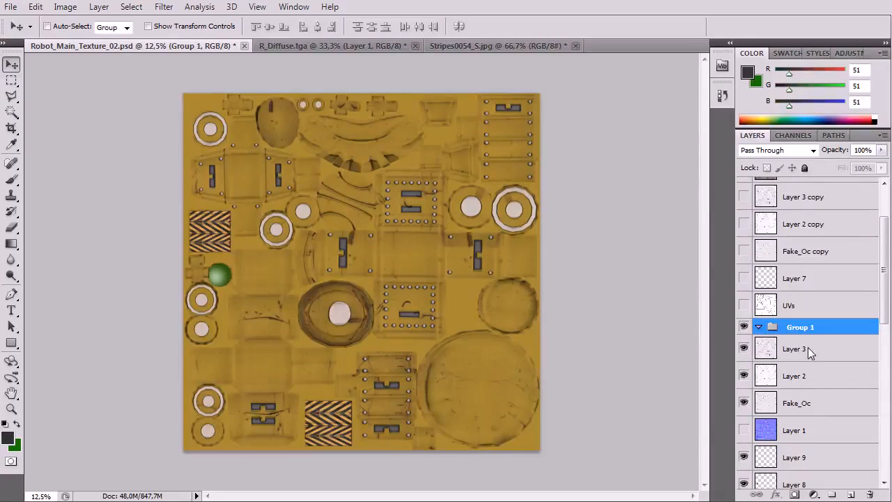
# Step: Move all layers from Layer 3 down to Background_layer into the new group, collapse it and rename it Group_01
pyautogui.click(807, 348)
pyautogui.scroll(-10, 812, 369)
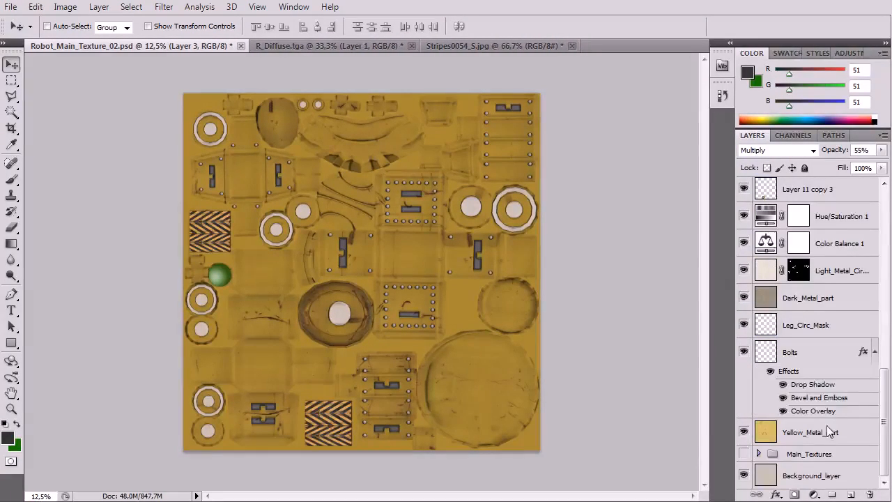
pyautogui.keyDown('shift'); pyautogui.click(817, 480); pyautogui.keyUp('shift')
pyautogui.scroll(7, 814, 314)
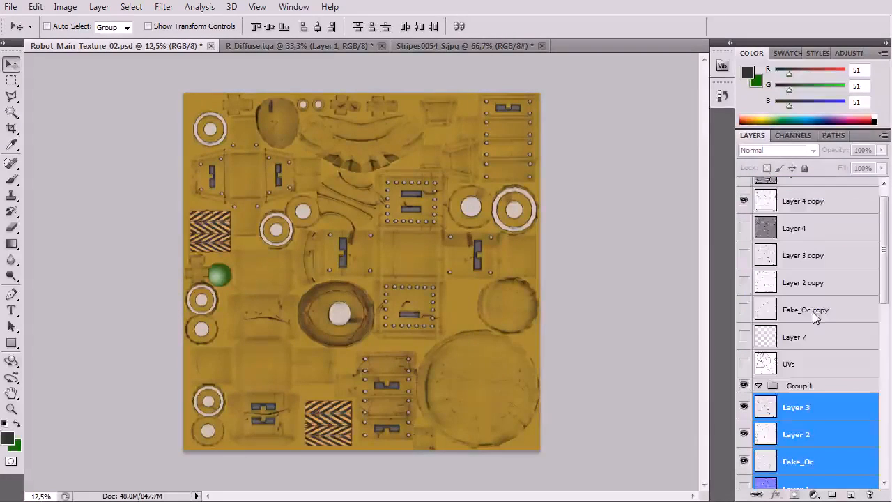
pyautogui.moveTo(783, 421); pyautogui.dragTo(782, 384)
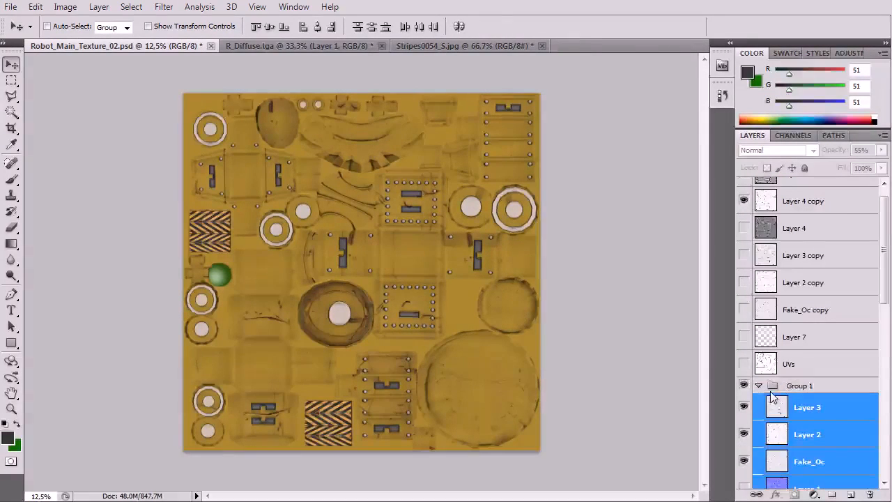
pyautogui.click(759, 386)
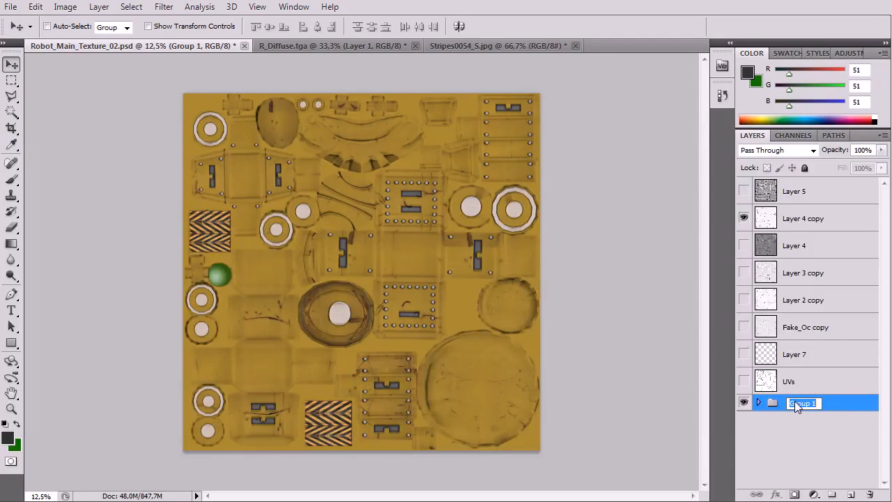
pyautogui.write('Group_01')
pyautogui.press('Return')
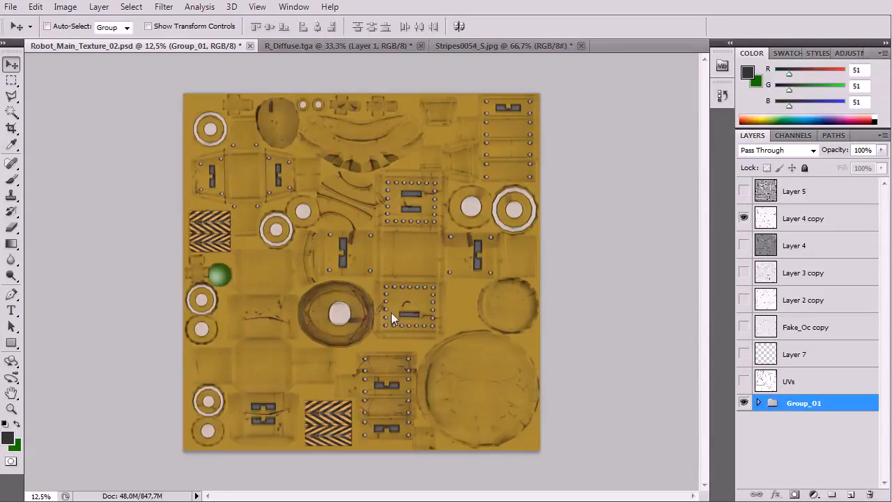
# Step: Look over the main texture and R_Diffuse.tga, and undo the last change in Stripes0054_S.jpg with its selection cleared
pyautogui.hotkey('ctrl', '+')
pyautogui.hotkey('ctrl', '+')
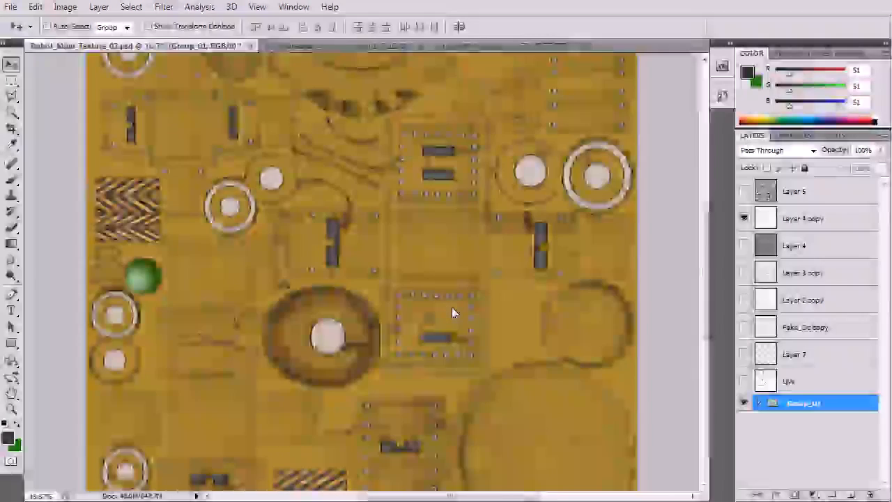
pyautogui.hotkey('ctrl', '-')
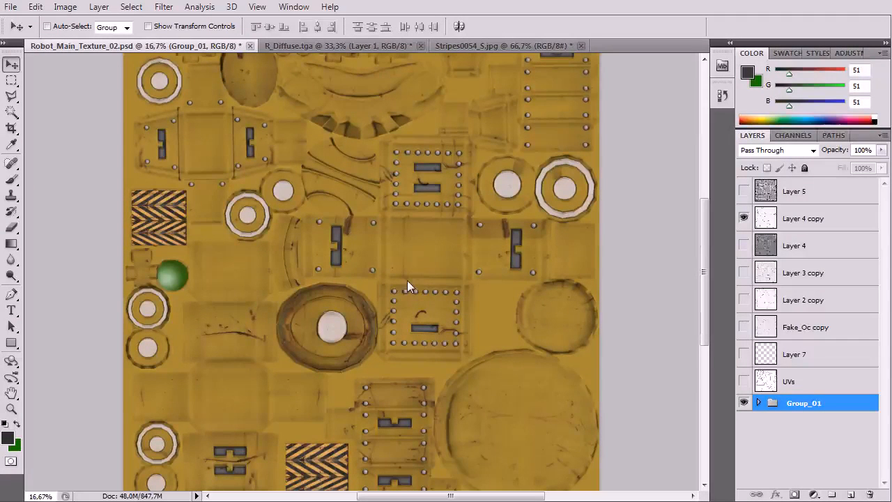
pyautogui.click(335, 46)
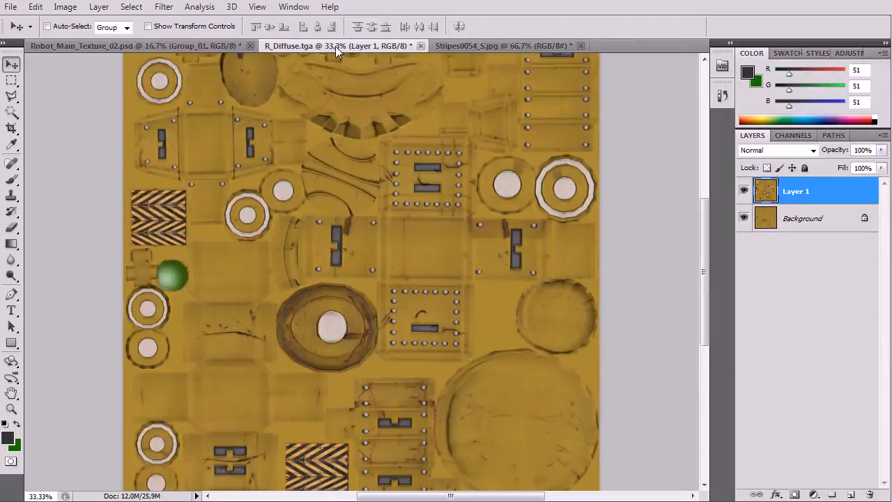
pyautogui.click(490, 44)
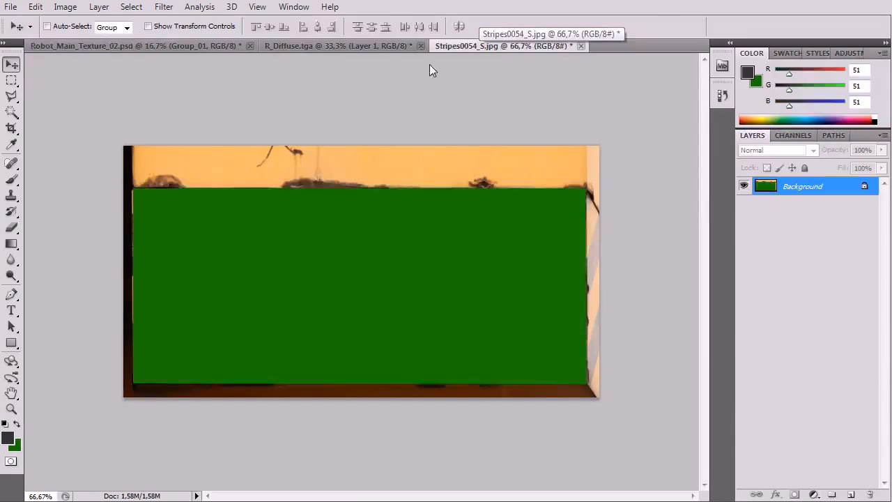
pyautogui.hotkey('ctrl', 'z')
pyautogui.hotkey('ctrl', 'd')
# Step: Open the texture image MetalBase0056_1_L.jpg and cut its entire picture to the clipboard
pyautogui.click(11, 7)
pyautogui.click(28, 36)
pyautogui.click(385, 154)
pyautogui.click(565, 331)
pyautogui.hotkey('ctrl', 'a')
pyautogui.hotkey('ctrl', 'BackSpace')
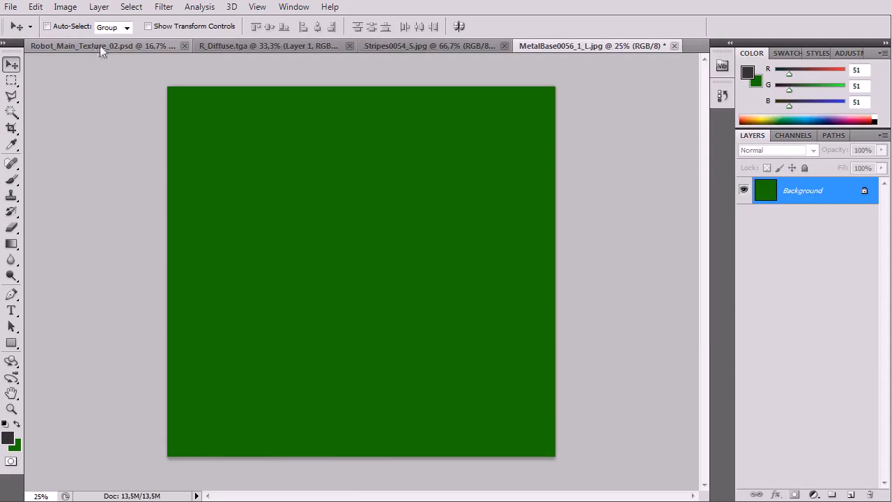
# Step: Paste the yellow metal image into Robot_Main_Texture_02.psd, placed in the canvas's upper-left corner on the topmost layer
pyautogui.click(93, 46)
pyautogui.hotkey('ctrl', '-')
pyautogui.hotkey('ctrl', 'v')
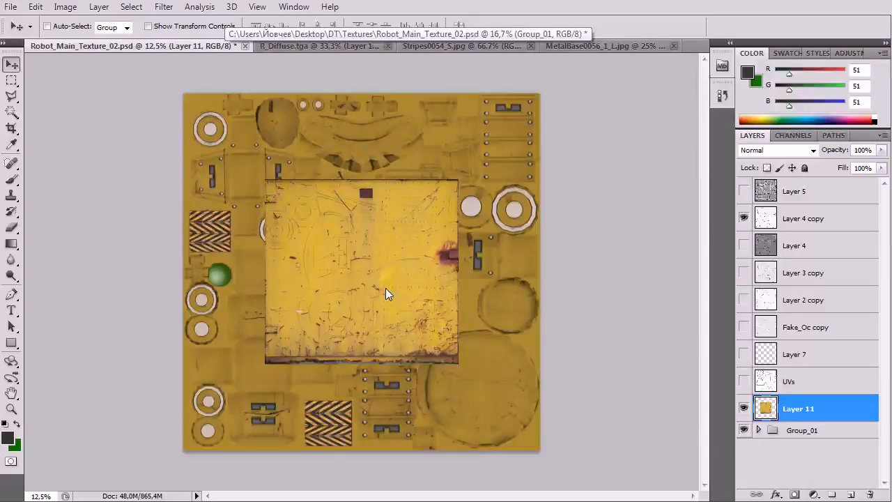
pyautogui.moveTo(393, 276); pyautogui.dragTo(312, 197)
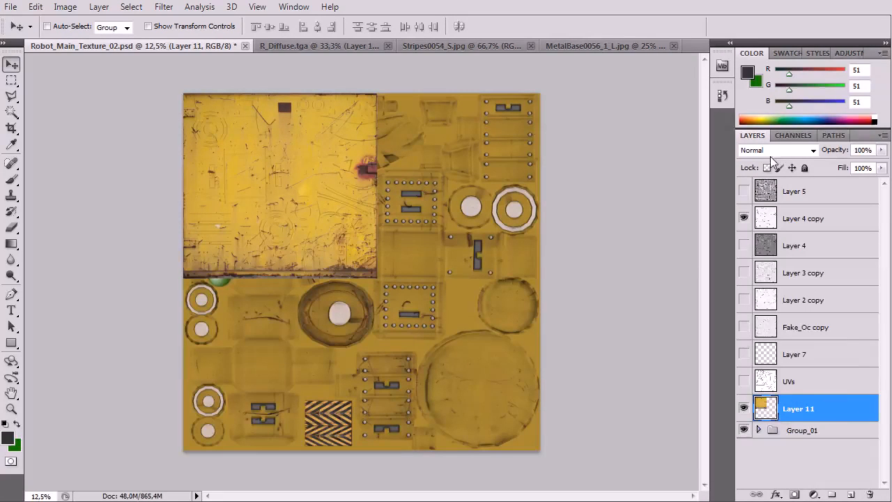
pyautogui.rightClick(822, 412)
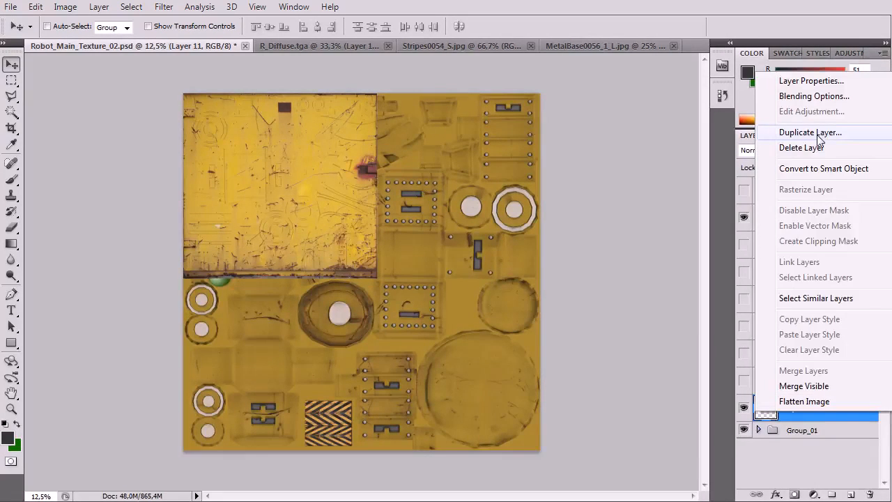
pyautogui.click(803, 433)
pyautogui.moveTo(802, 410); pyautogui.dragTo(766, 185)
# Step: Duplicate the yellow metal layer and place the copy in the canvas's upper-right corner, overlapping the original
pyautogui.rightClick(816, 195)
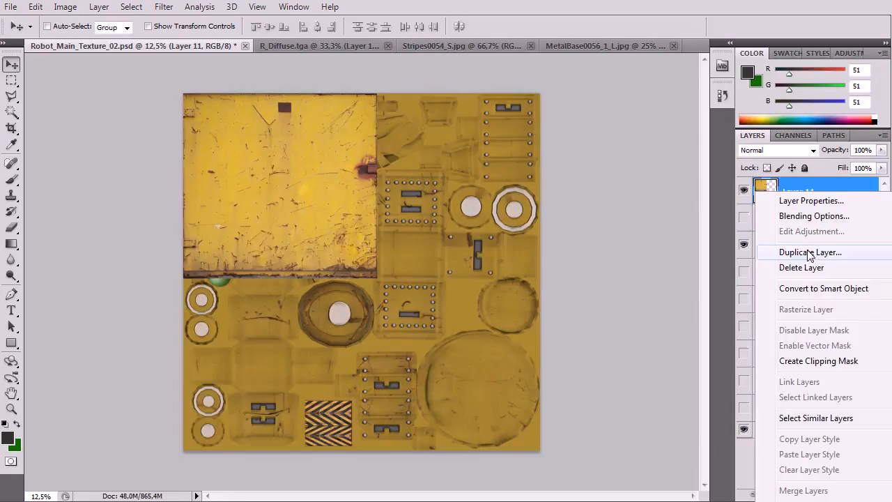
pyautogui.click(807, 250)
pyautogui.press('Return')
pyautogui.moveTo(274, 189); pyautogui.dragTo(439, 189)
# Step: Try to rotate the duplicated metal layer with a free transform
pyautogui.hotkey('ctrl', 't')
pyautogui.rightClick(417, 193)
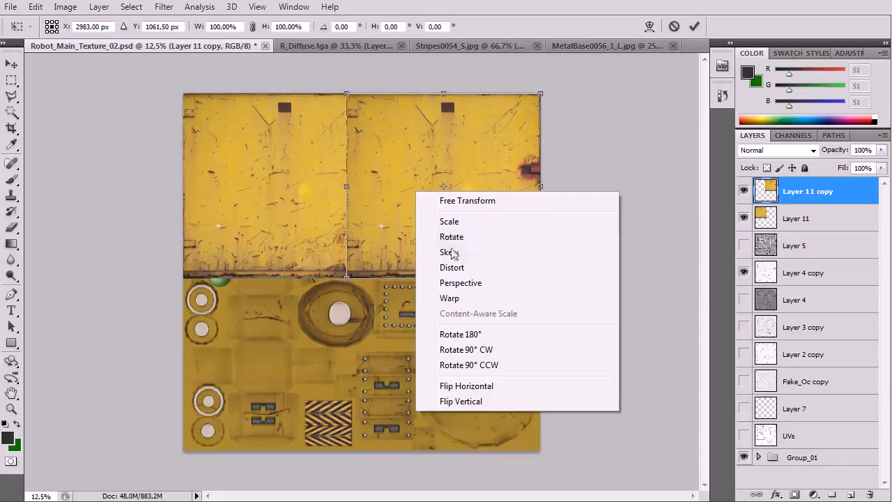
pyautogui.click(449, 238)
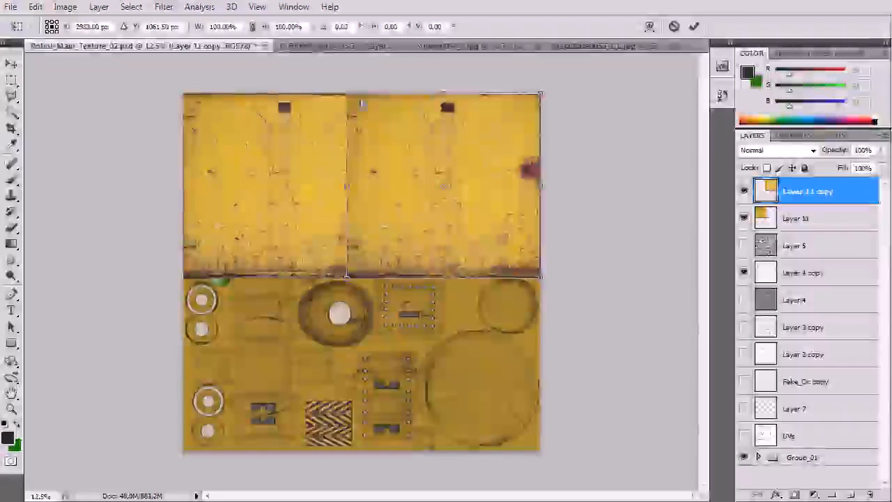
pyautogui.moveTo(350, 97); pyautogui.dragTo(376, 156)
pyautogui.press('Return')
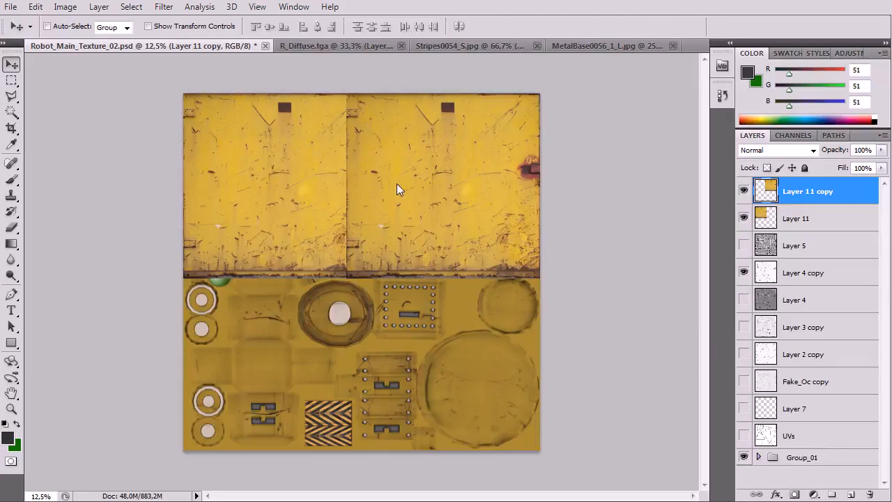
# Step: Blend the seam by erasing the copy's left edge with a 600 px Eraser, and duplicate both metal layers
pyautogui.press('b')
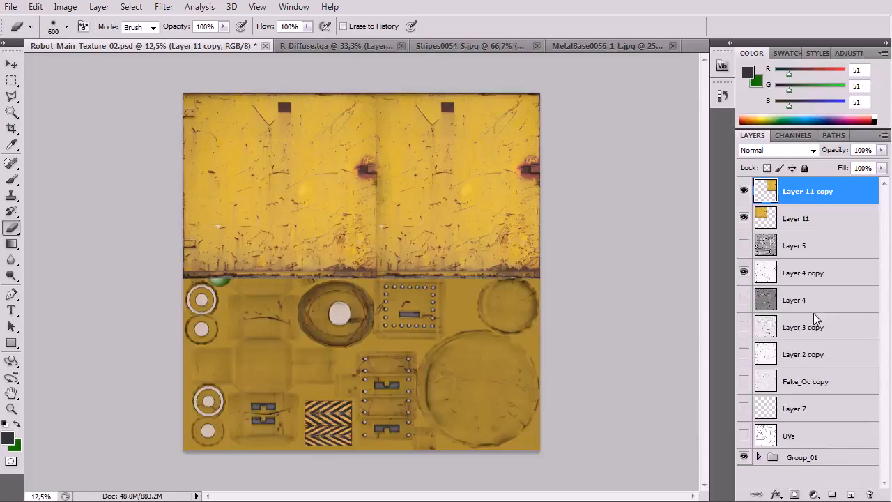
pyautogui.keyDown('shift'); pyautogui.click(809, 221); pyautogui.keyUp('shift')
pyautogui.rightClick(809, 221)
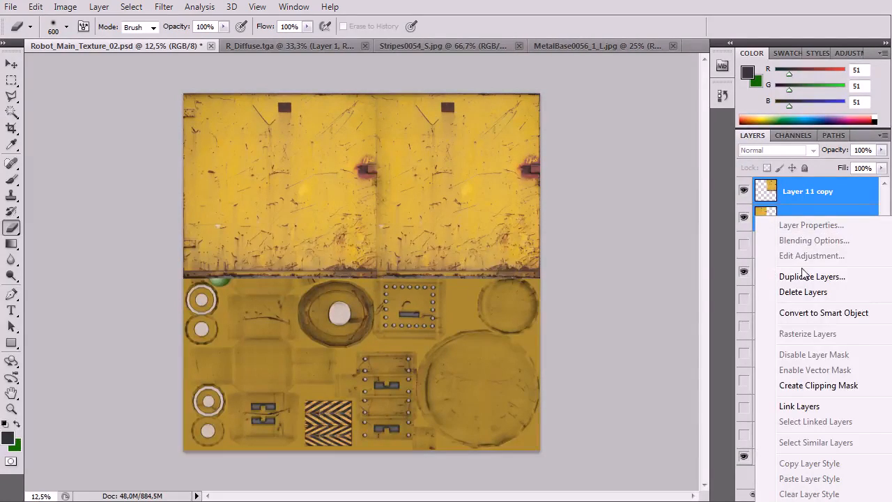
pyautogui.click(807, 277)
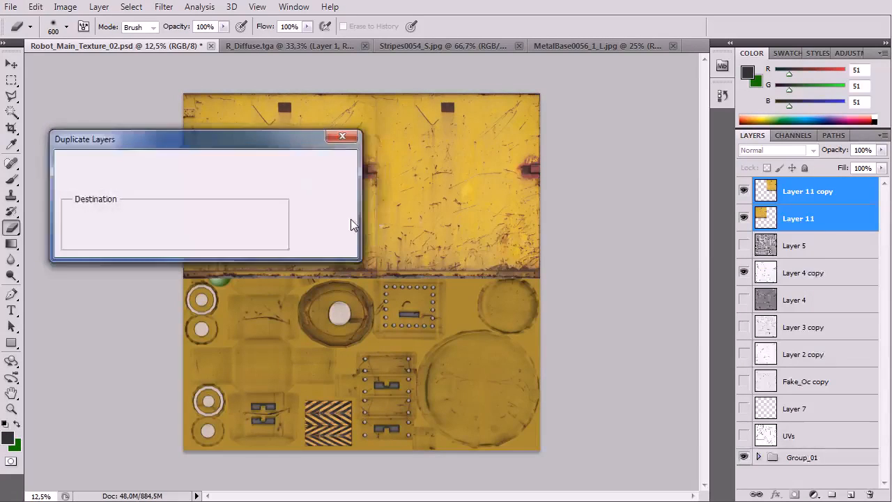
pyautogui.press('Return')
# Step: Move the two duplicated metal layers to the canvas's lower half and scale them to fill it
pyautogui.click(11, 63)
pyautogui.moveTo(334, 234); pyautogui.dragTo(347, 410)
pyautogui.hotkey('ctrl', 't')
pyautogui.moveTo(187, 270); pyautogui.dragTo(183, 266)
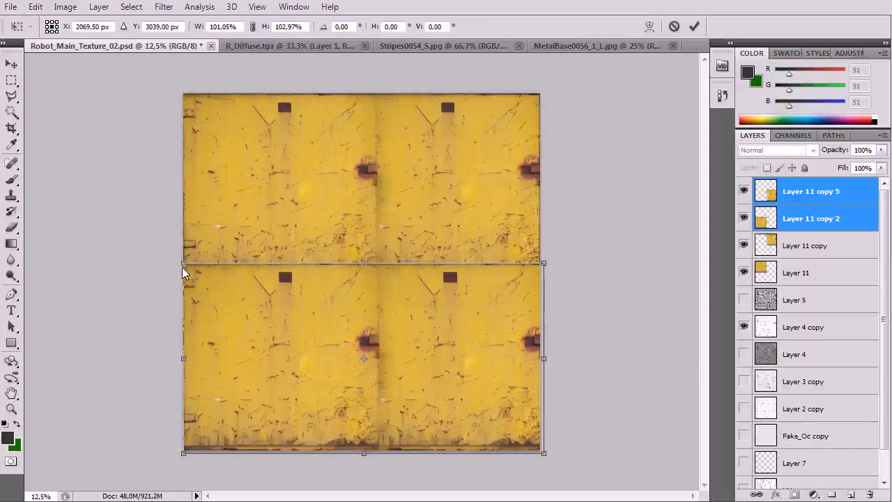
pyautogui.moveTo(285, 343); pyautogui.dragTo(283, 345)
pyautogui.press('Return')
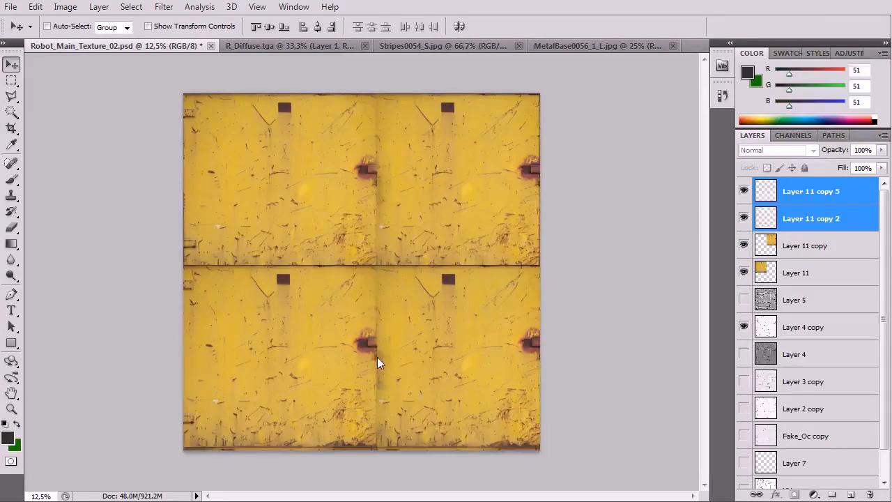